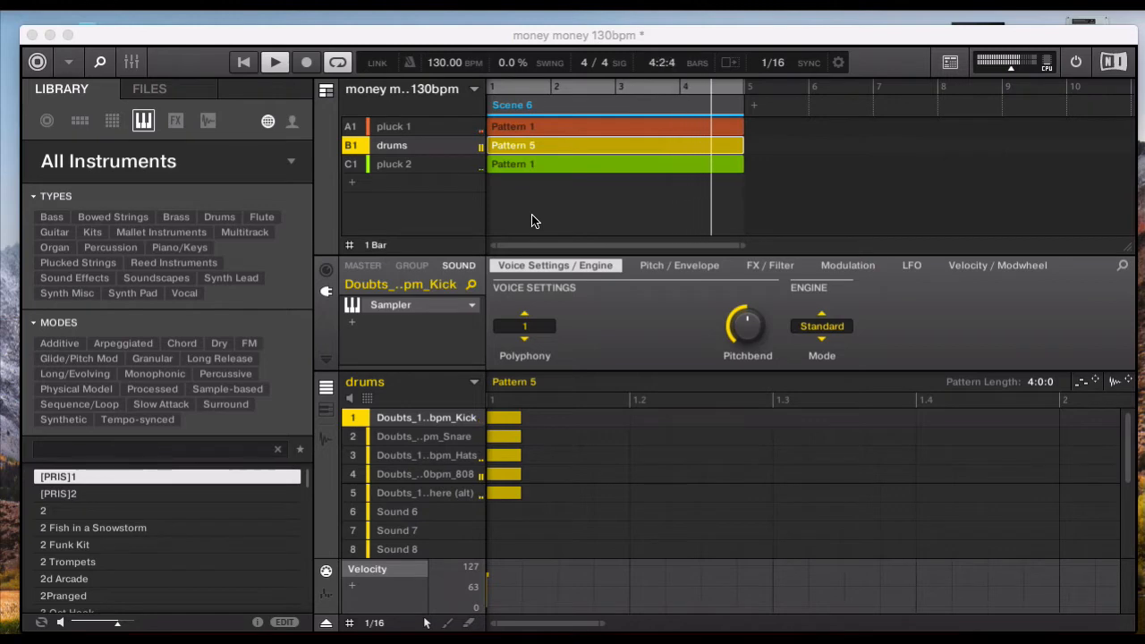
- Stop playback, switch the browser to the file view, and mute the pluck 1 and pluck 2 groups
key("space")
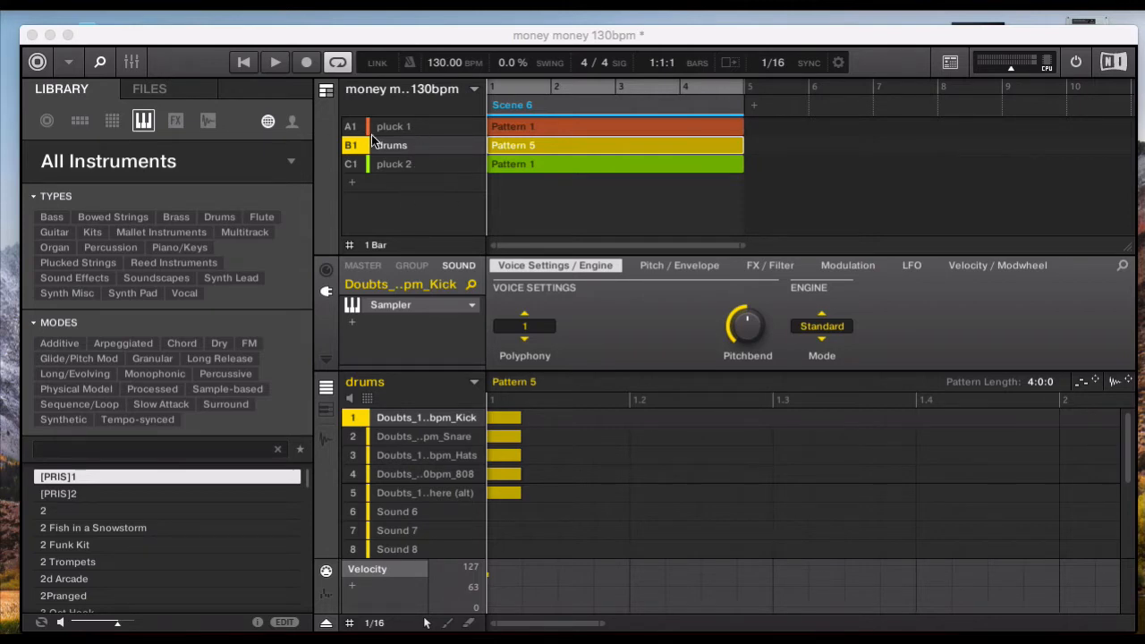
left_click(148, 91)
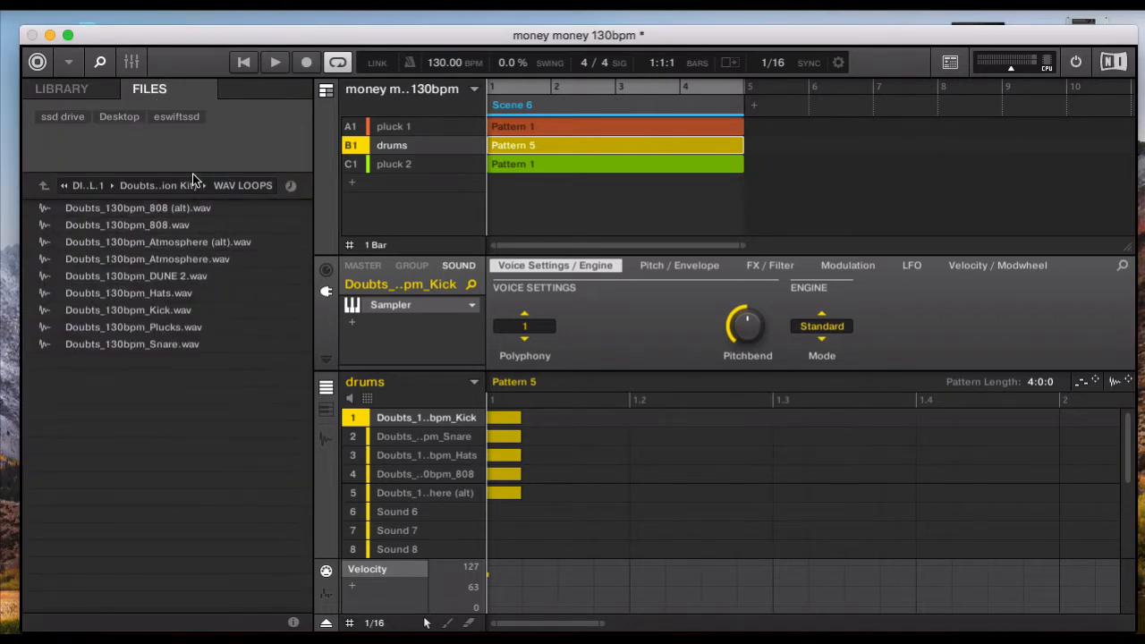
left_click(352, 128)
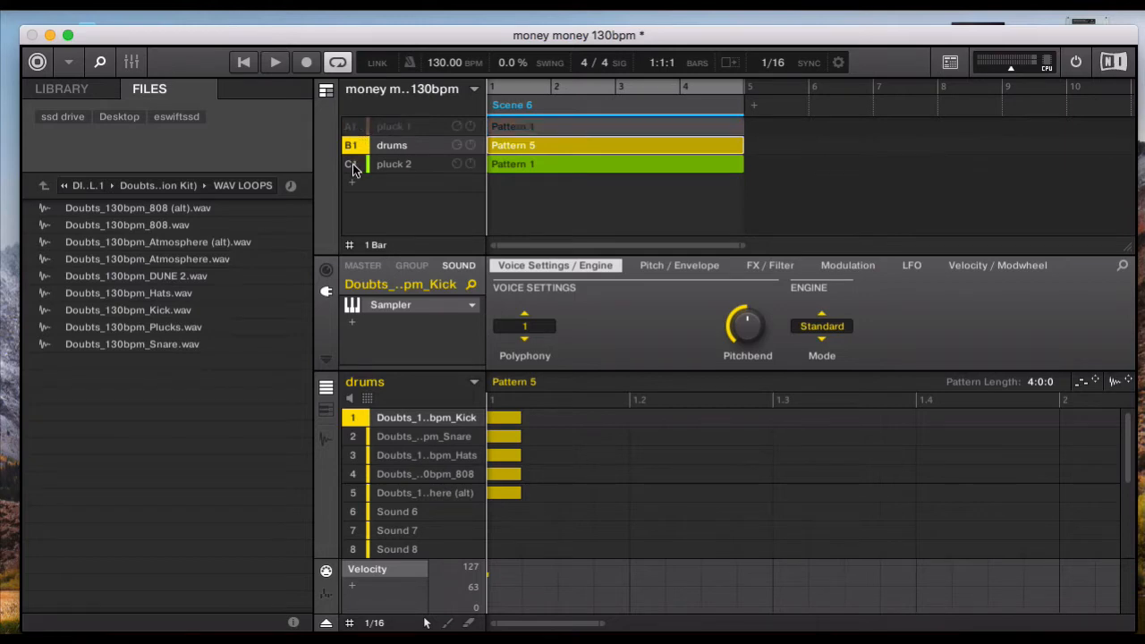
left_click(353, 164)
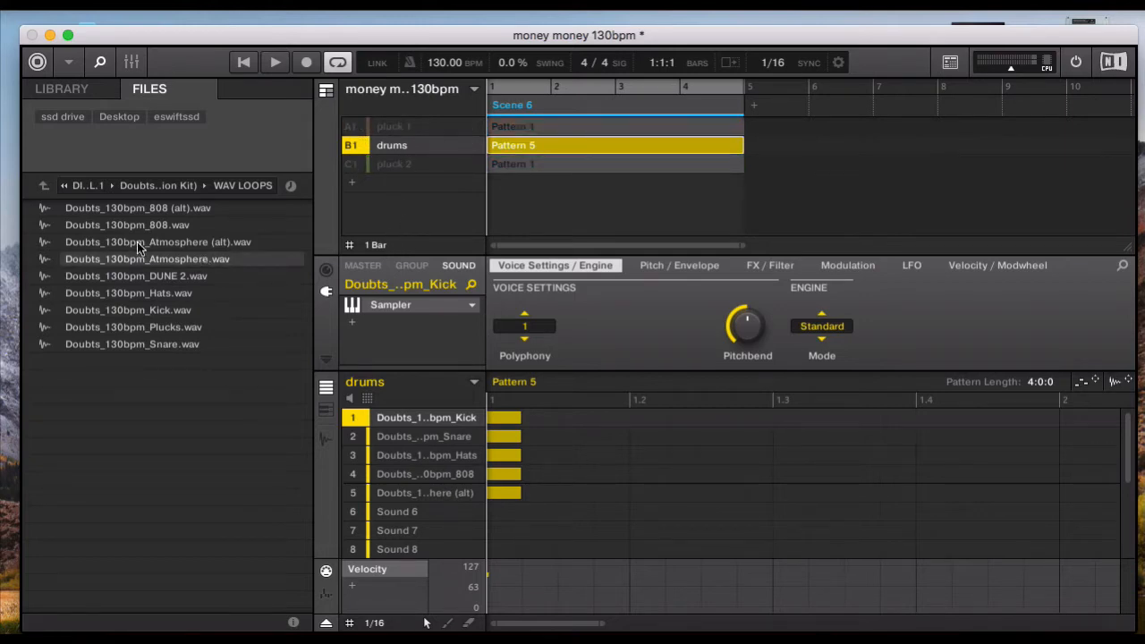
- Browse up to the DIGITAL WARFARE VOL.1 folder, return to the Doubts_130bpm kit's WAV LOOPS, and select Doubts_130bpm_Kick.wav
left_click(43, 186)
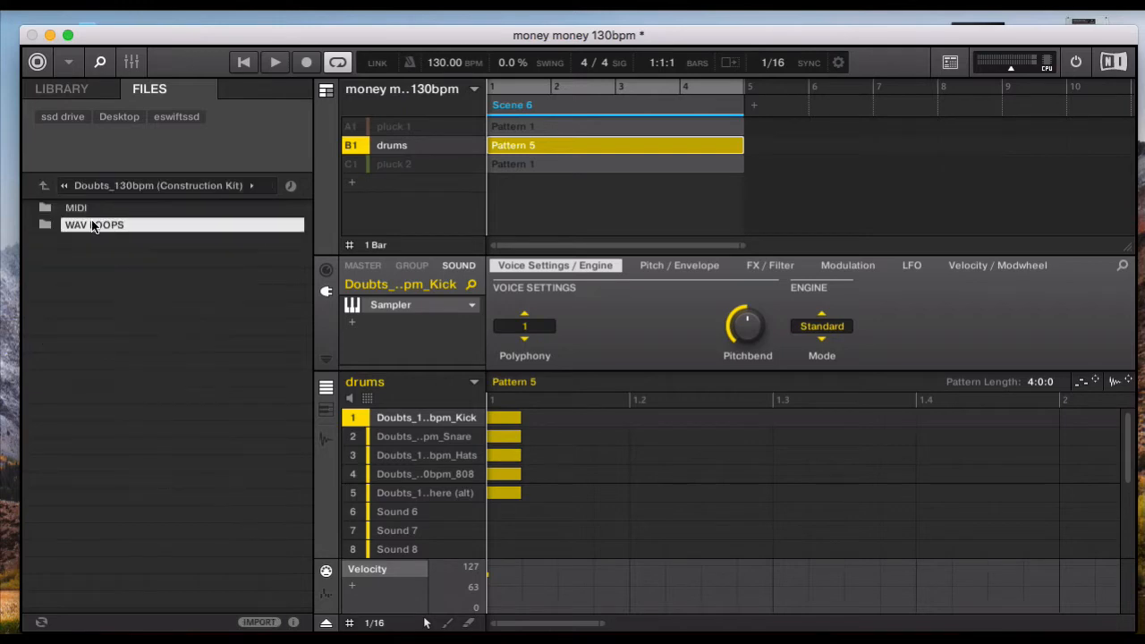
left_click(43, 186)
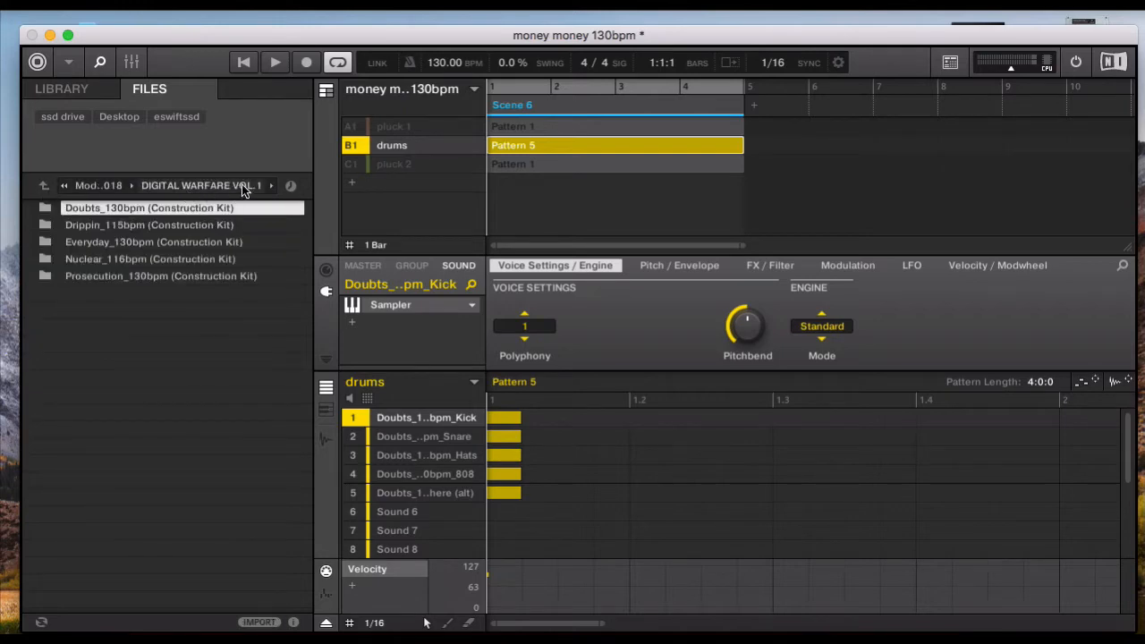
double_click(134, 209)
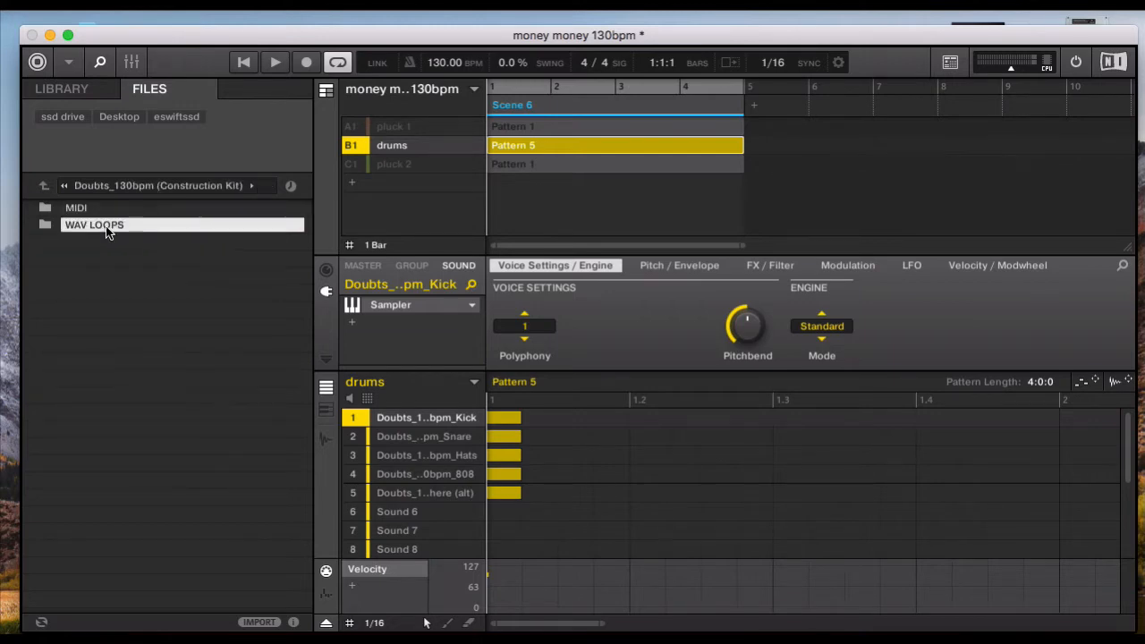
double_click(104, 227)
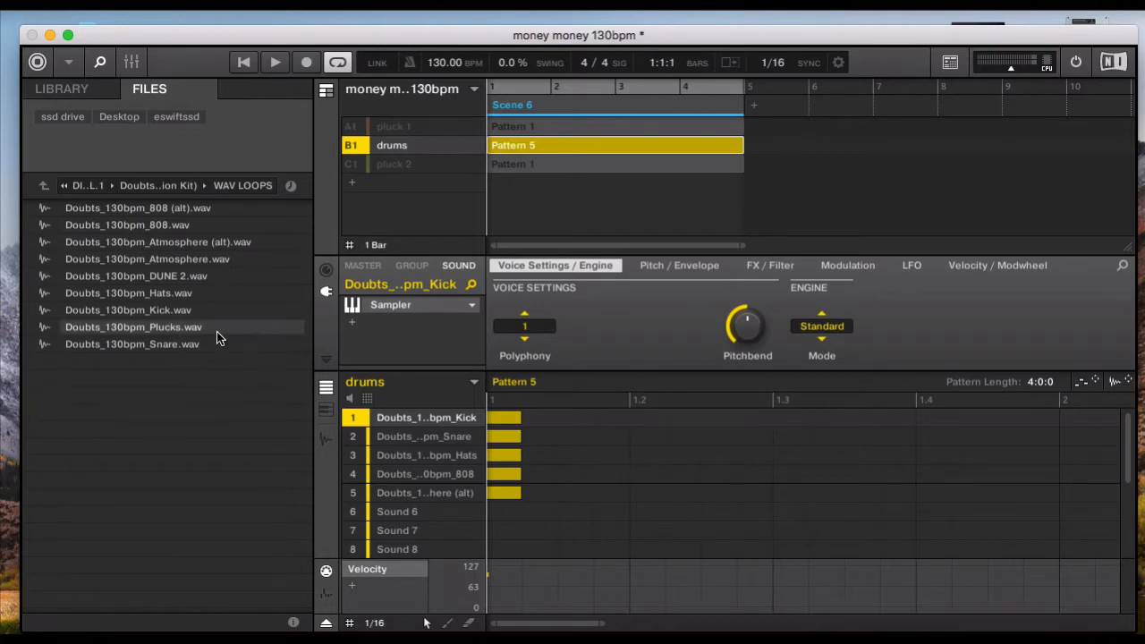
left_click(161, 311)
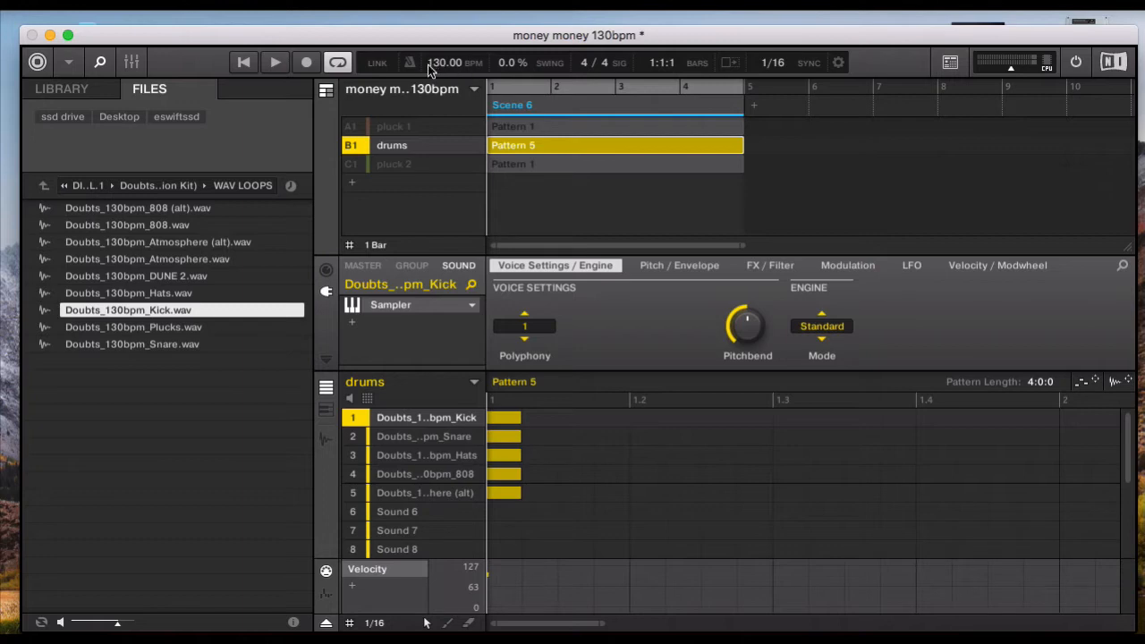
- Add a new scene after Scene 6 and create a drums pattern in it with length 4:0:0
left_click(753, 108)
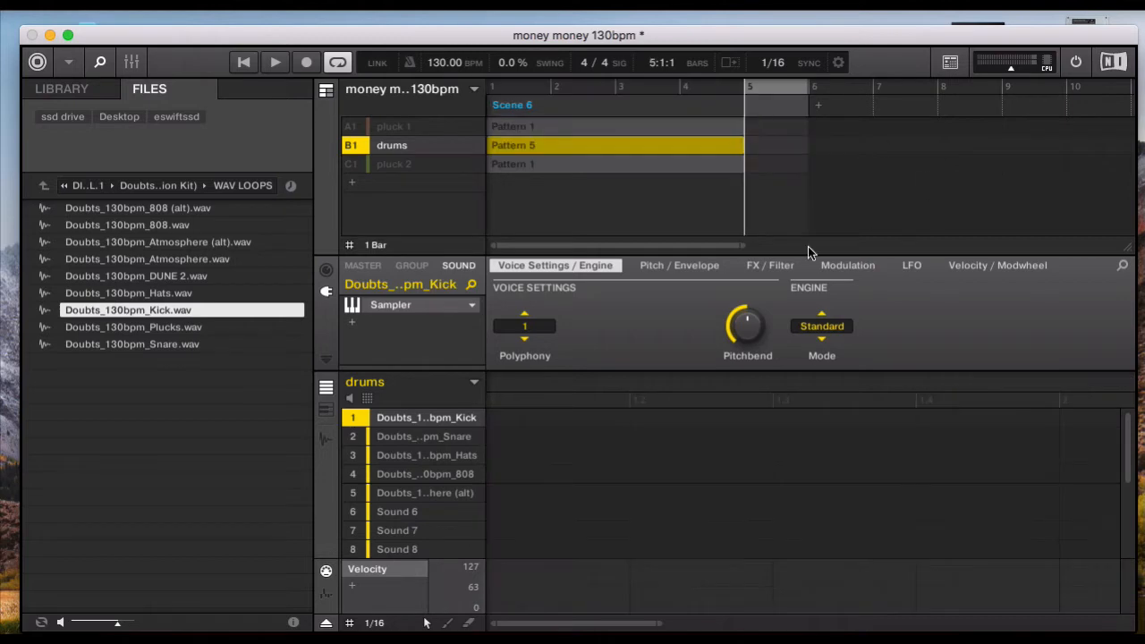
left_click(501, 422)
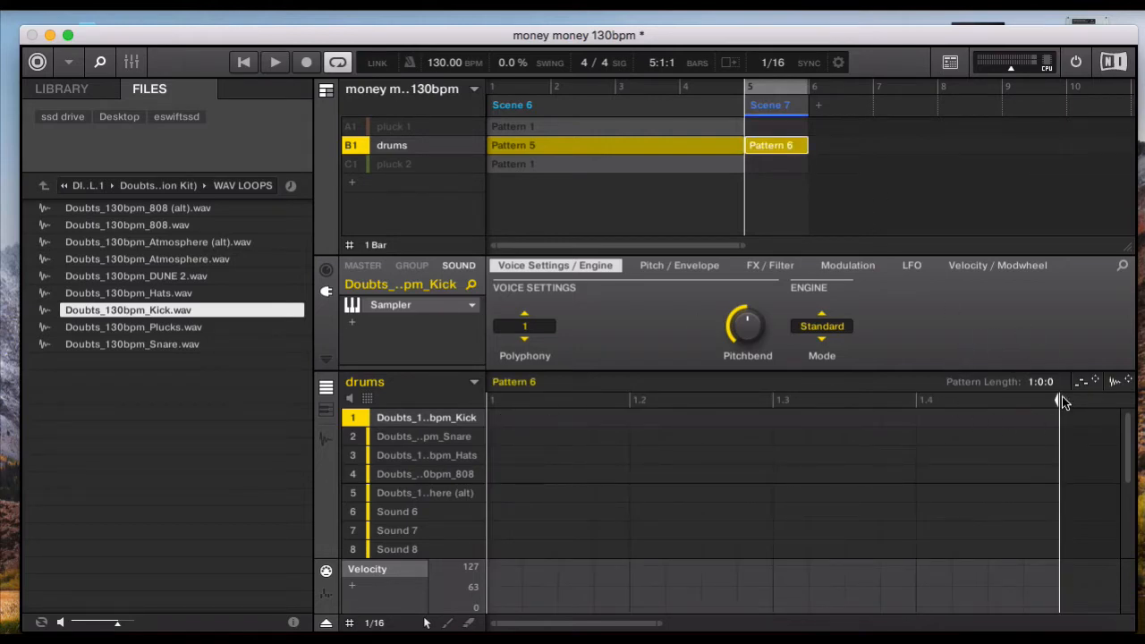
left_click_drag(1039, 381, 1038, 349)
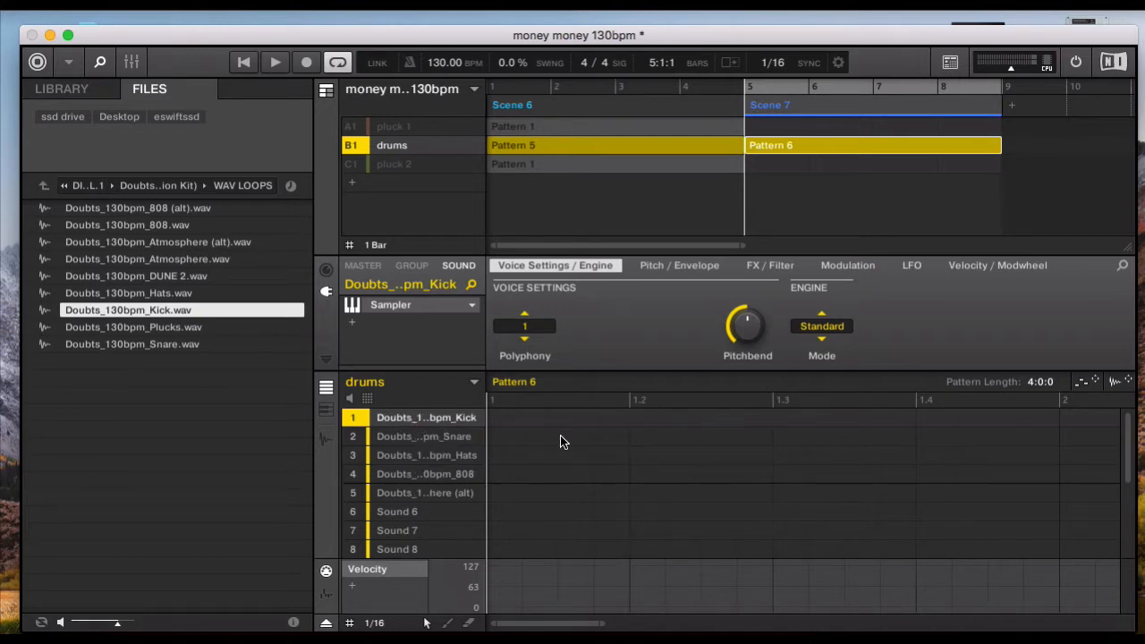
- Place a kick loop note at the start of Pattern 6 and play it while checking the kick in the mixer view
left_click(503, 419)
left_click_drag(526, 423, 483, 454)
left_click(275, 63)
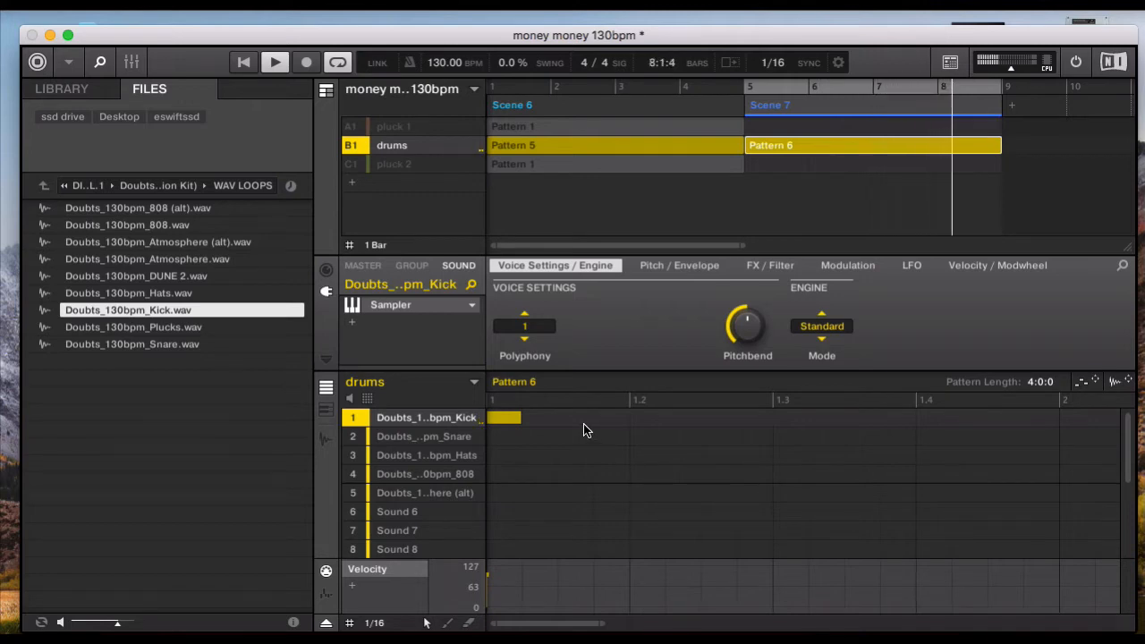
left_click(132, 63)
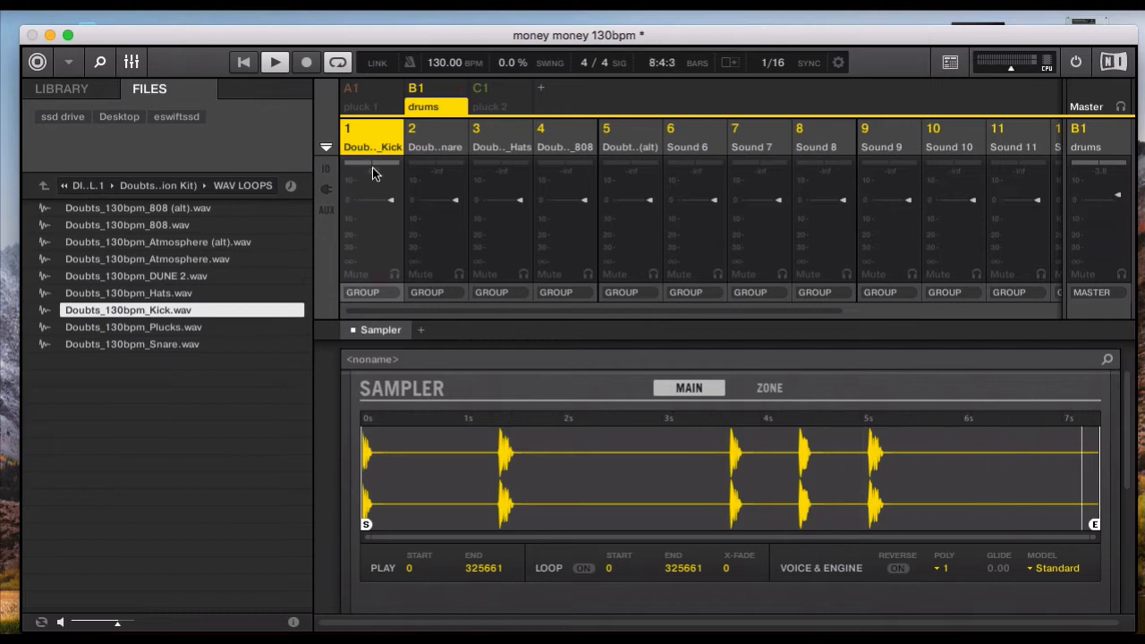
left_click(132, 65)
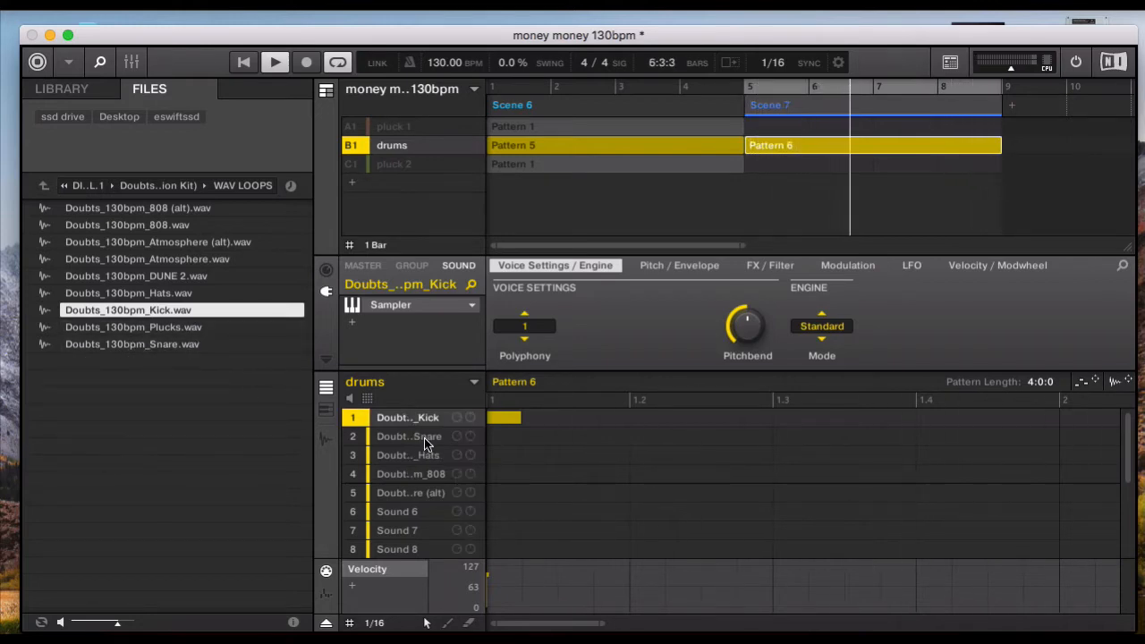
- Add snare and hats loop notes at the start of Pattern 6
left_click(501, 435)
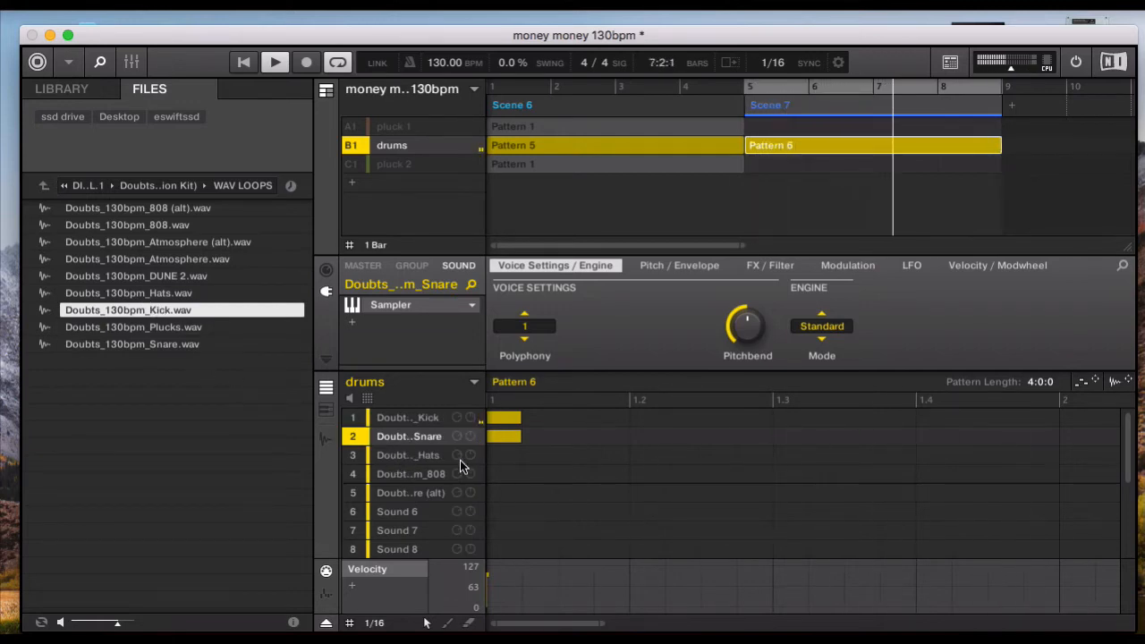
left_click(500, 456)
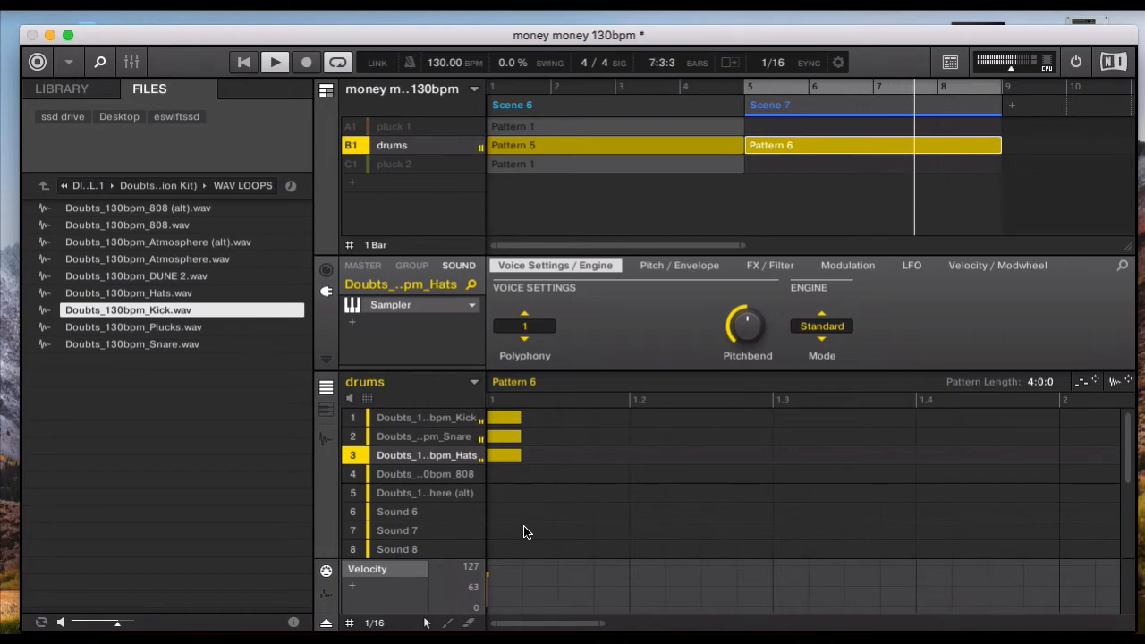
- Examine the master channel's Compressor and Limiter in the mixer view, and return to the arrangement
left_click(363, 265)
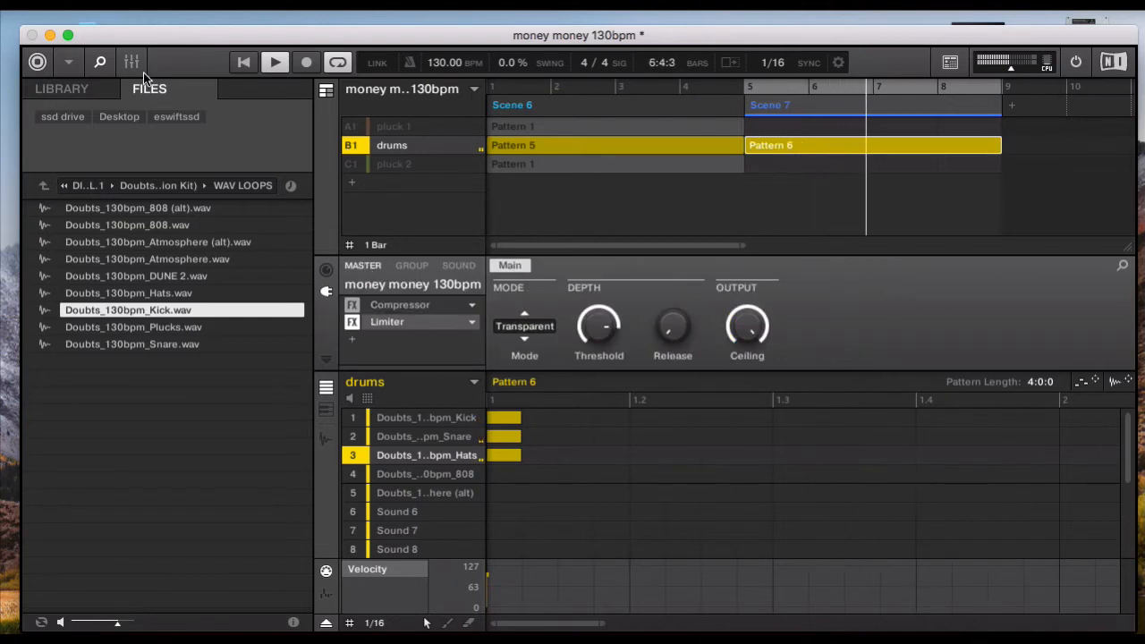
key("super+m")
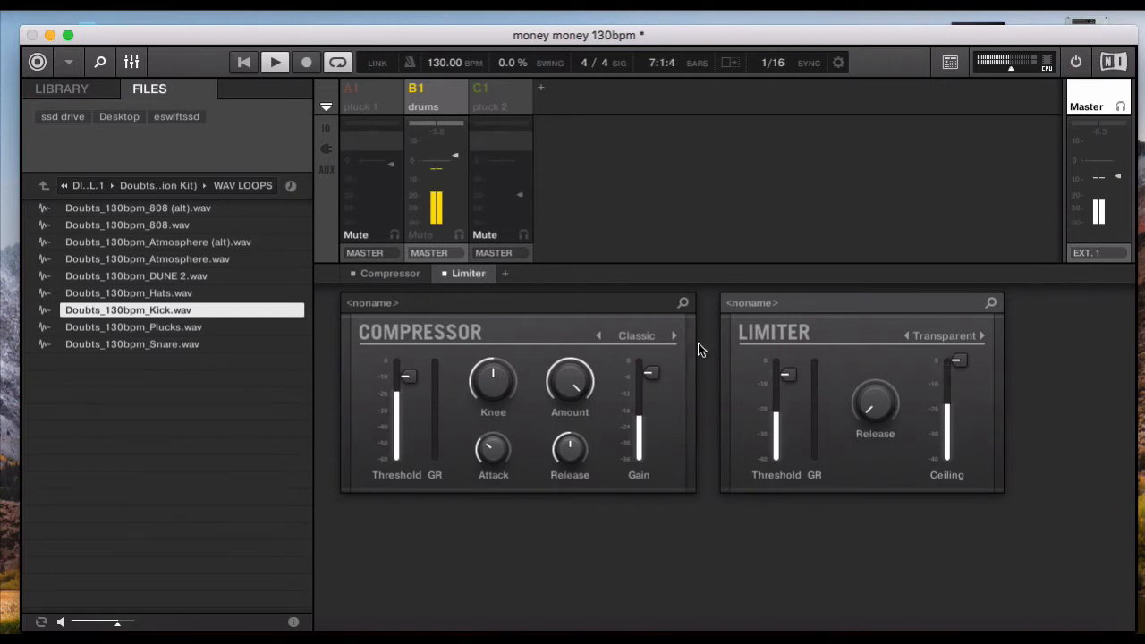
left_click(131, 62)
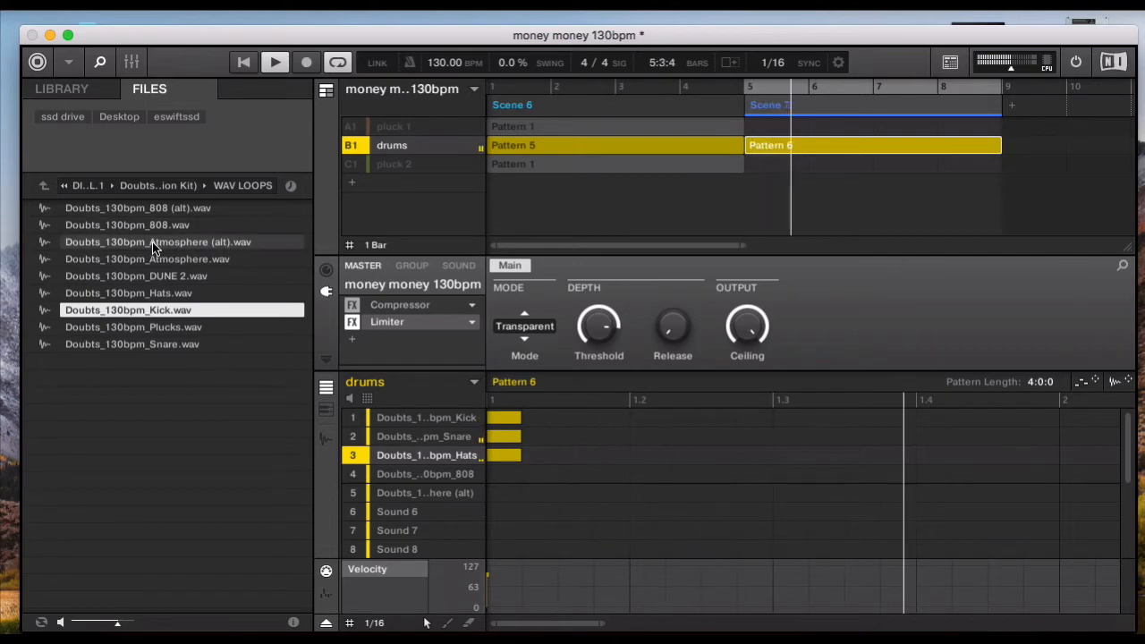
- Add Atmosphere (alt) and 808 loop notes at the start of Pattern 6, and return the stopped playhead to bar 5
double_click(498, 490)
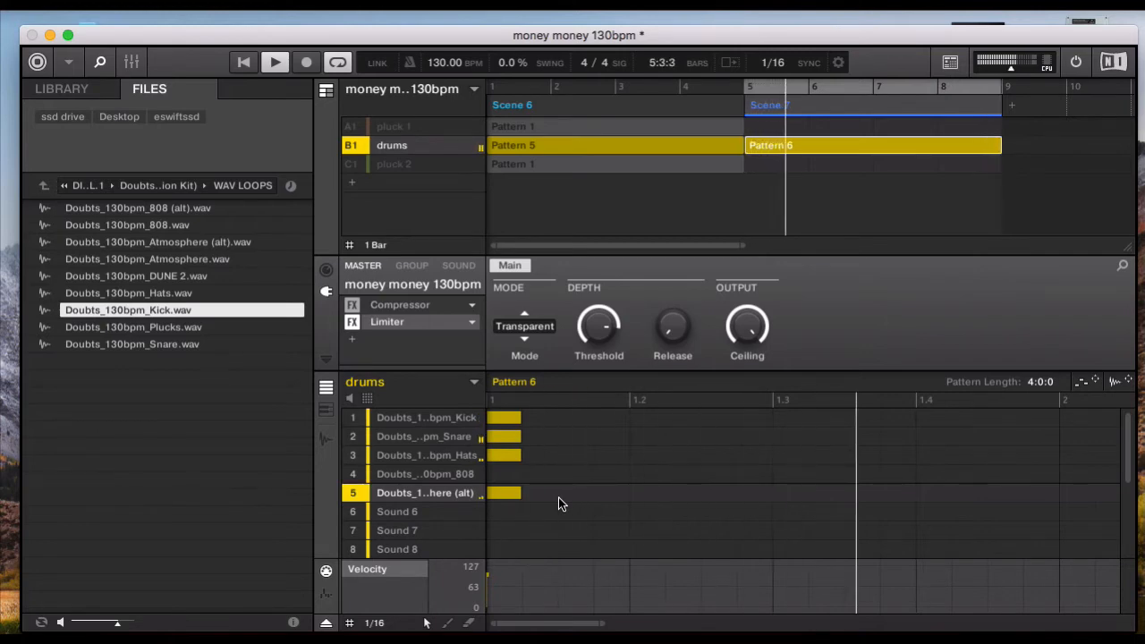
left_click(504, 475)
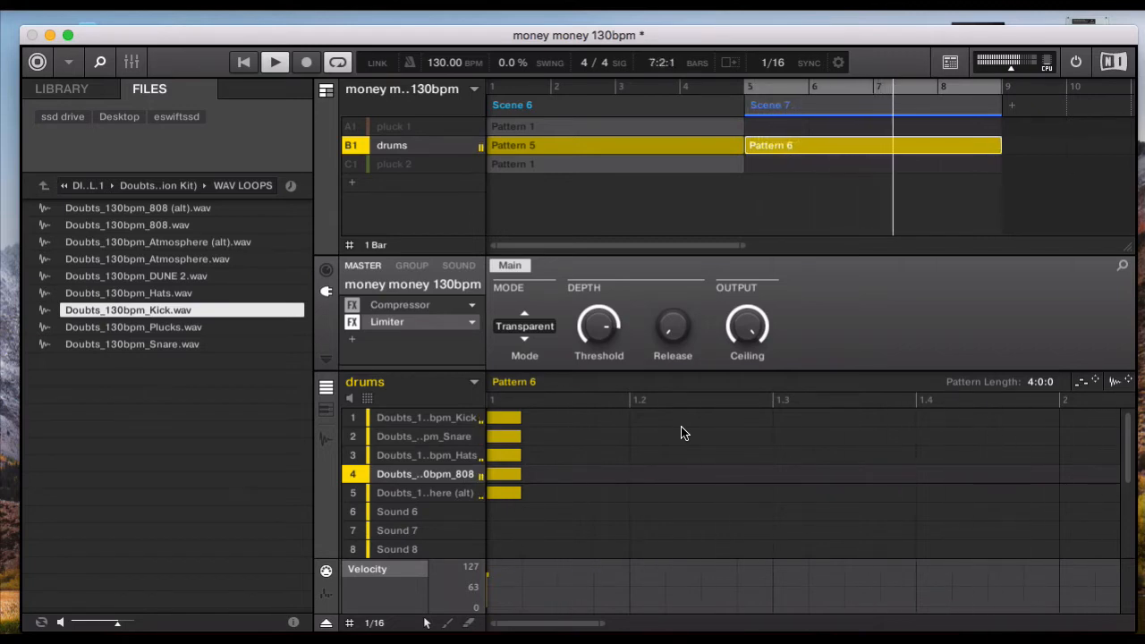
key("space")
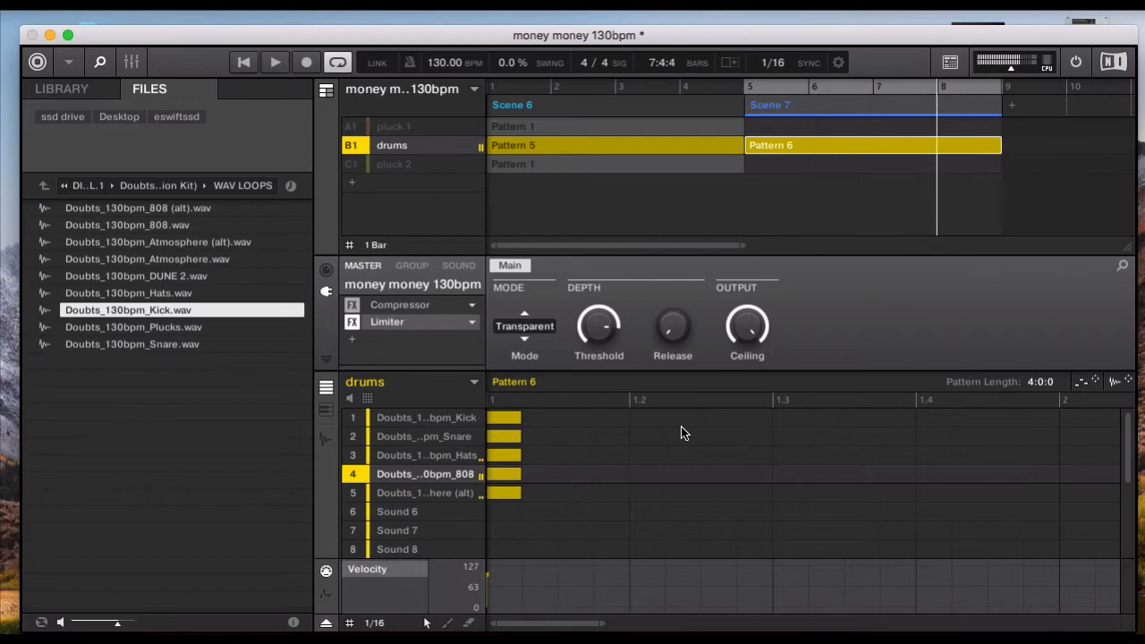
key("Left")
key("Left")
key("Left")
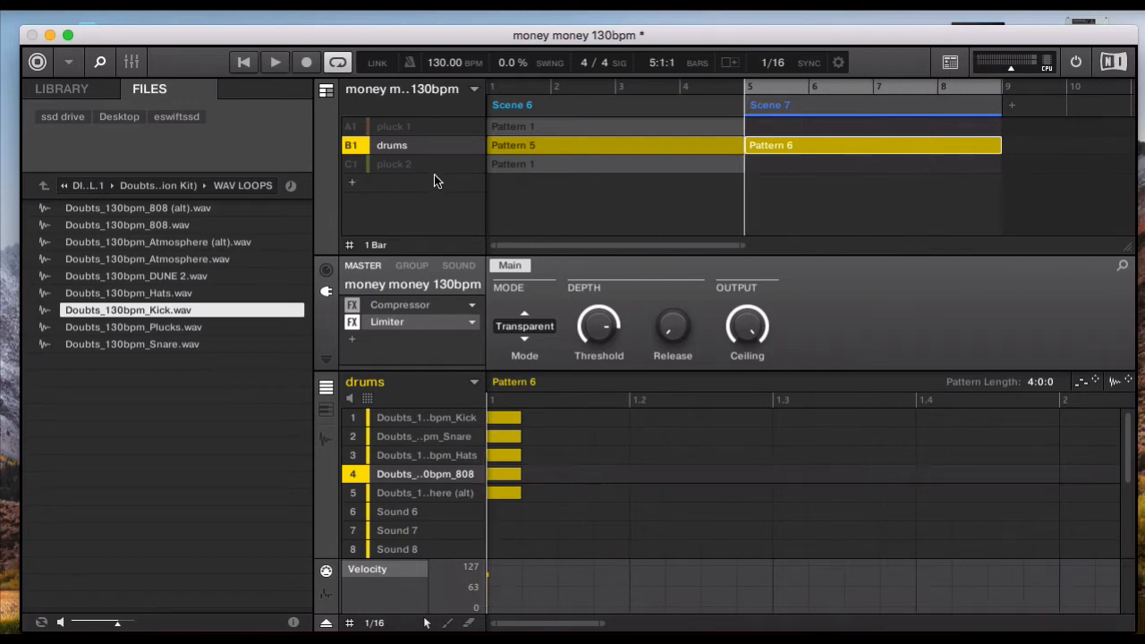
- Unmute and select the pluck 1 group, and view its Astral Sines patch in the Absynth 5 plug-in window
left_click(352, 128)
left_click(393, 128)
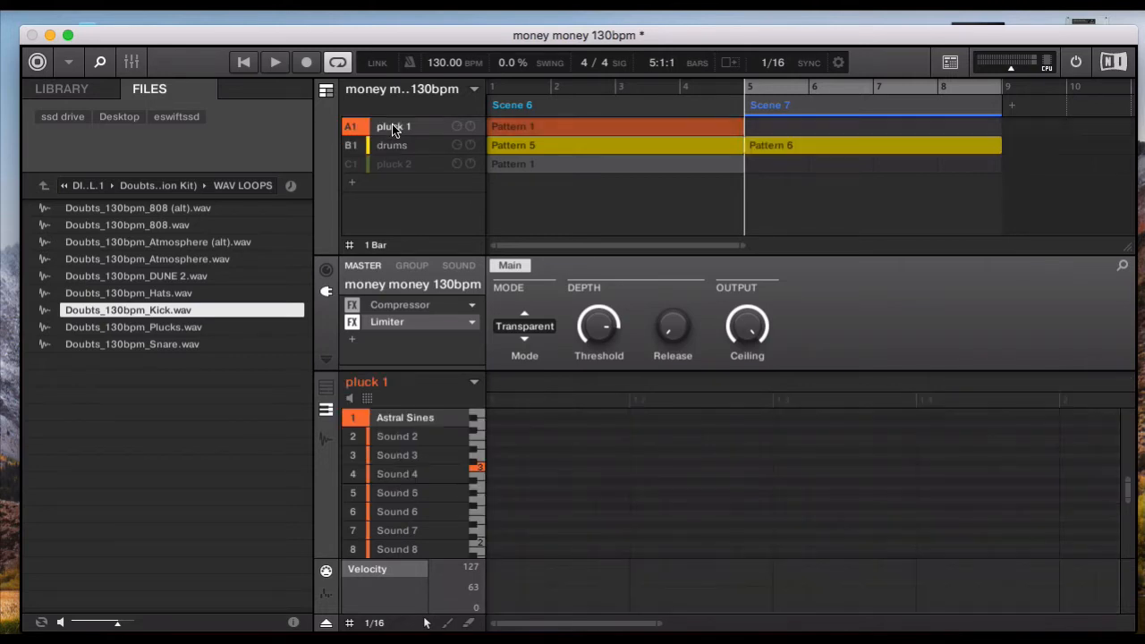
left_click(457, 266)
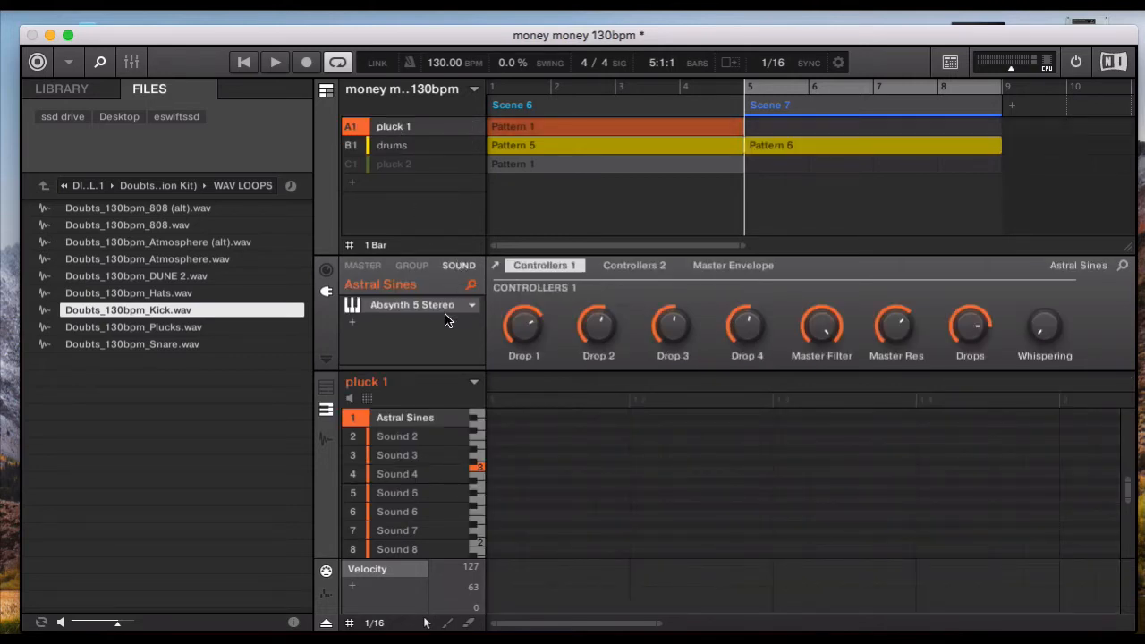
left_click(395, 309)
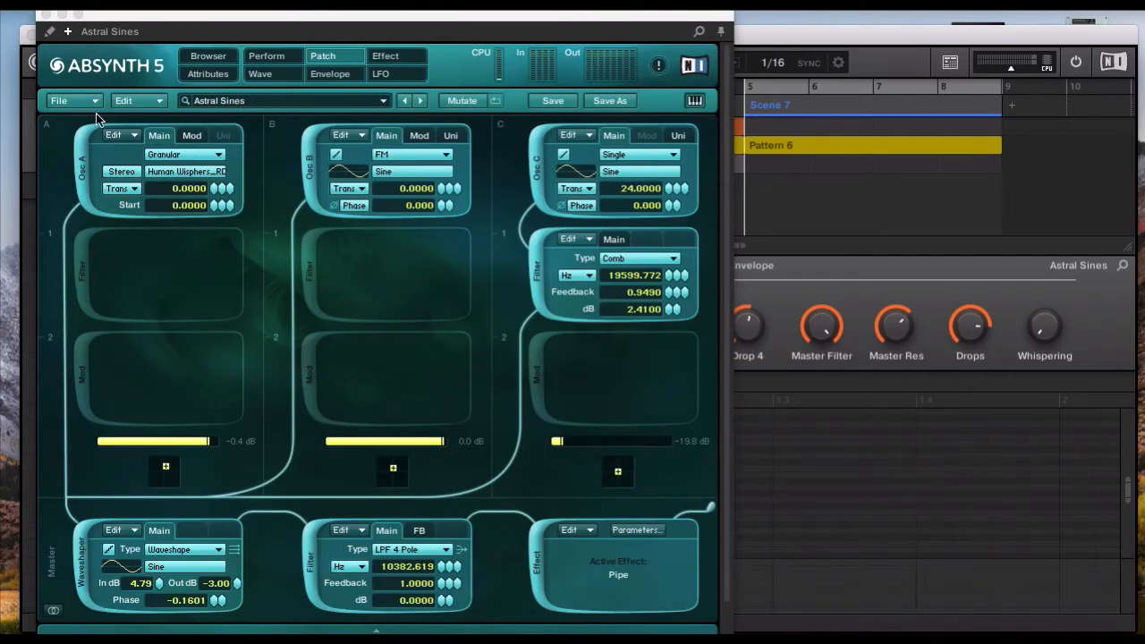
left_click(46, 16)
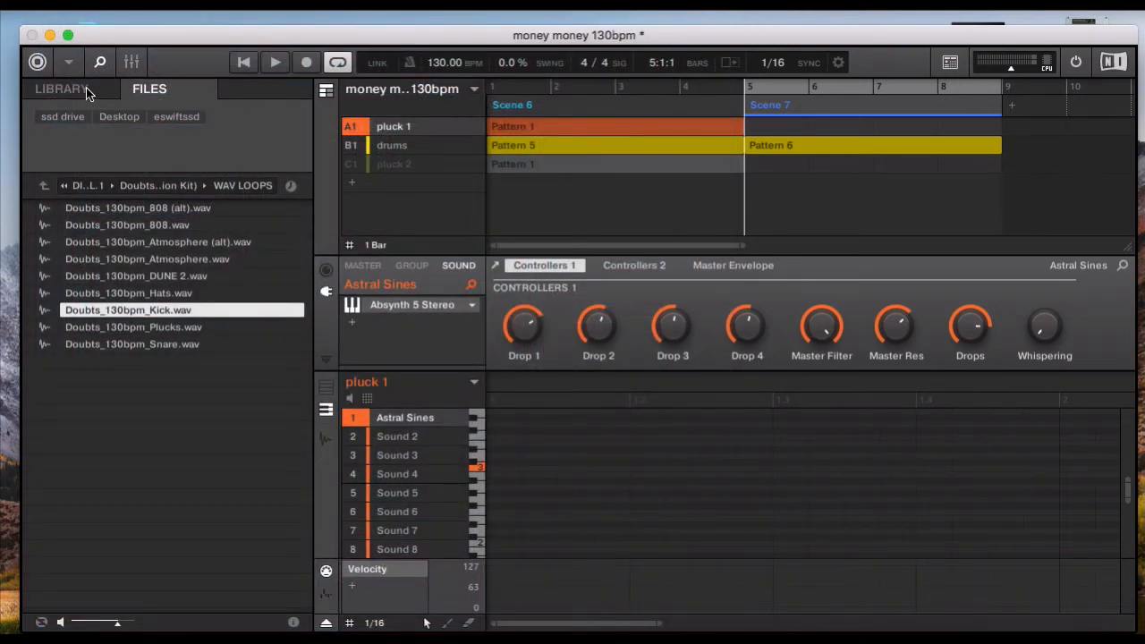
- Search the instrument library for "bell" and replace that search with "arp"
left_click(63, 88)
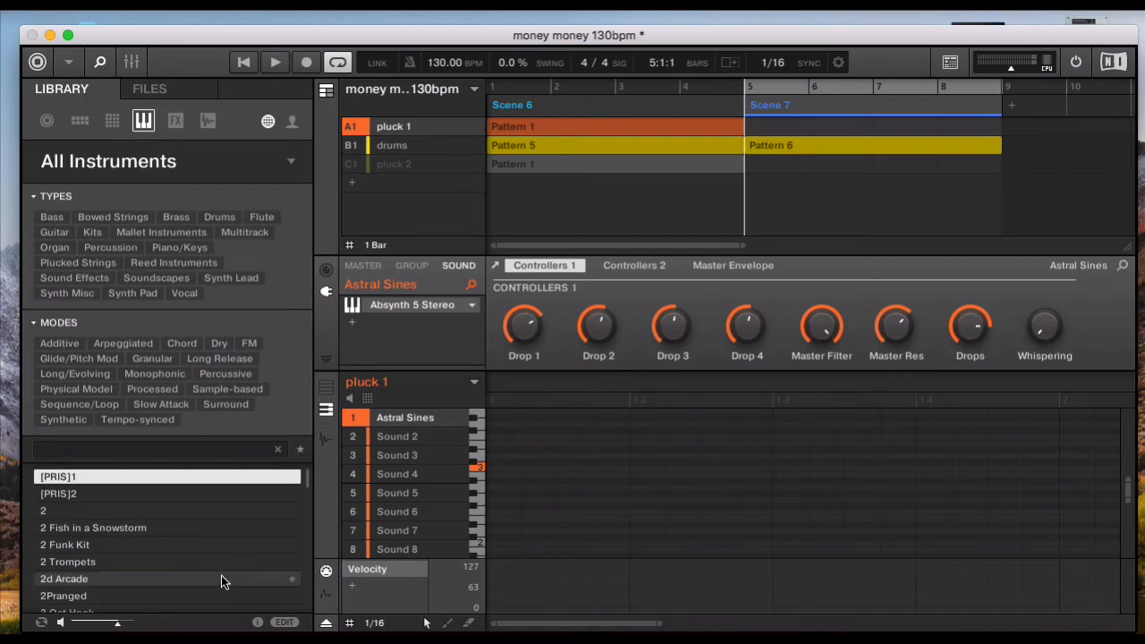
left_click(111, 449)
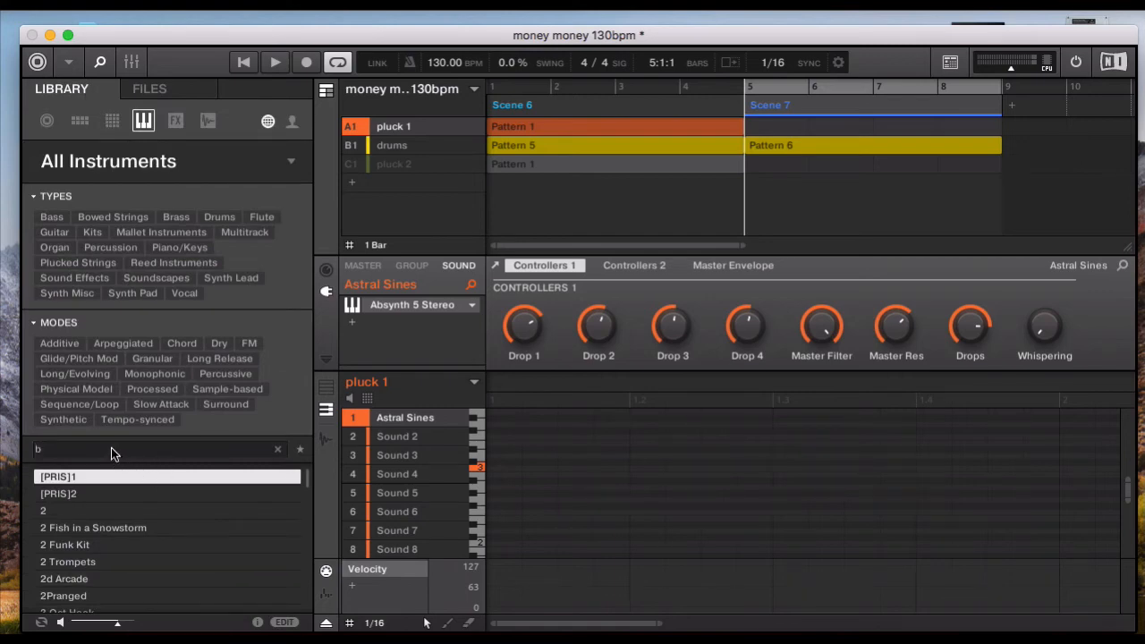
type("bell")
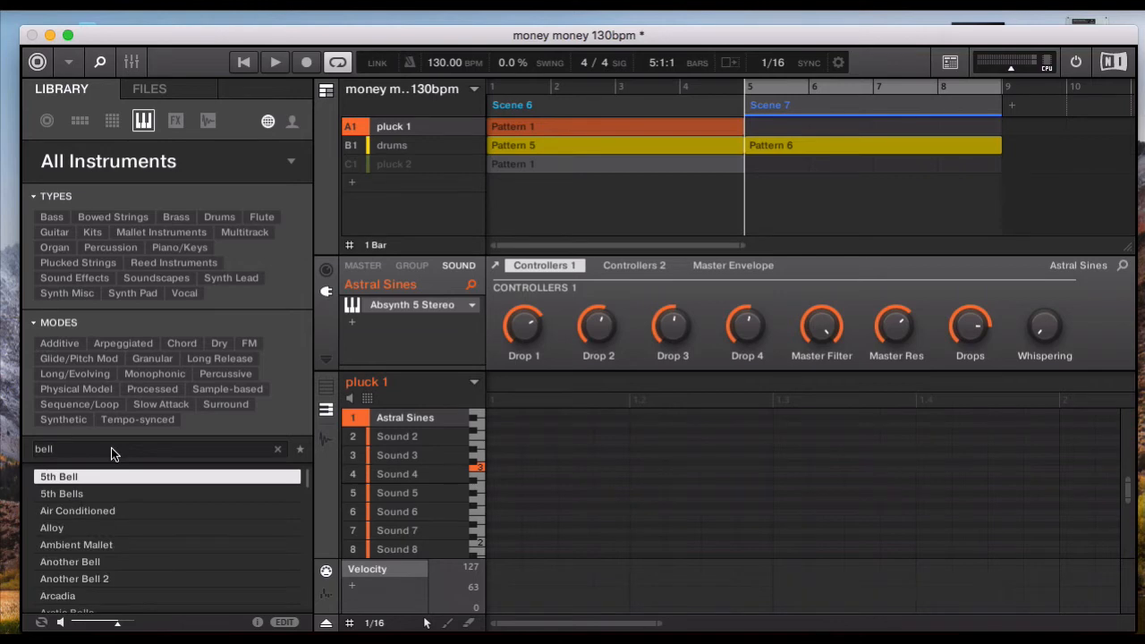
key("BackSpace")
key("BackSpace")
key("BackSpace")
key("BackSpace")
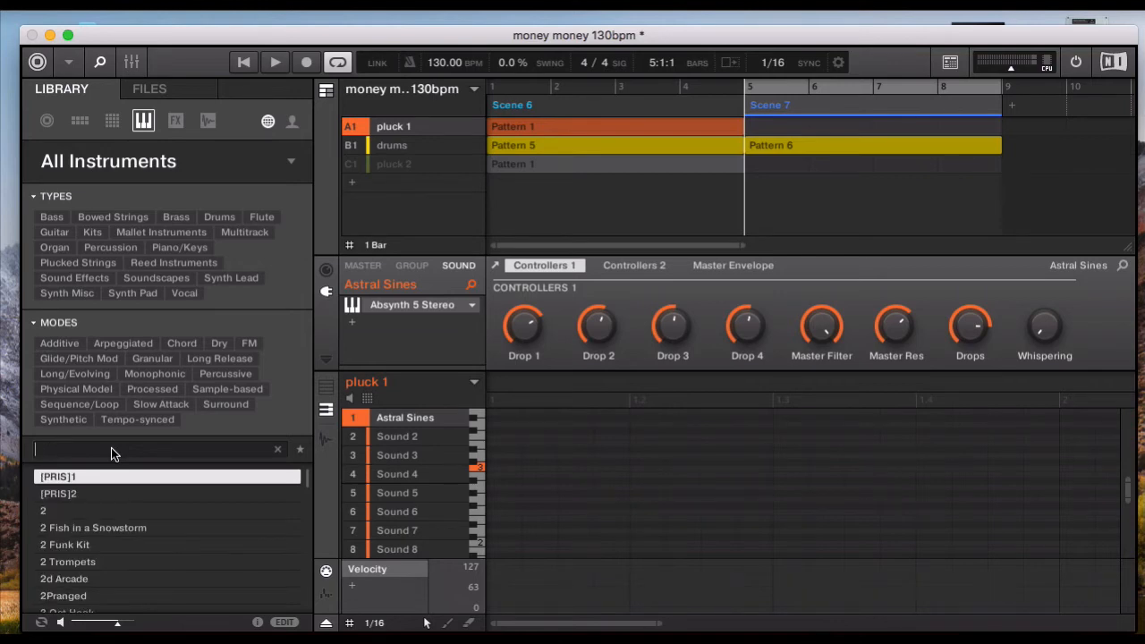
type("arp")
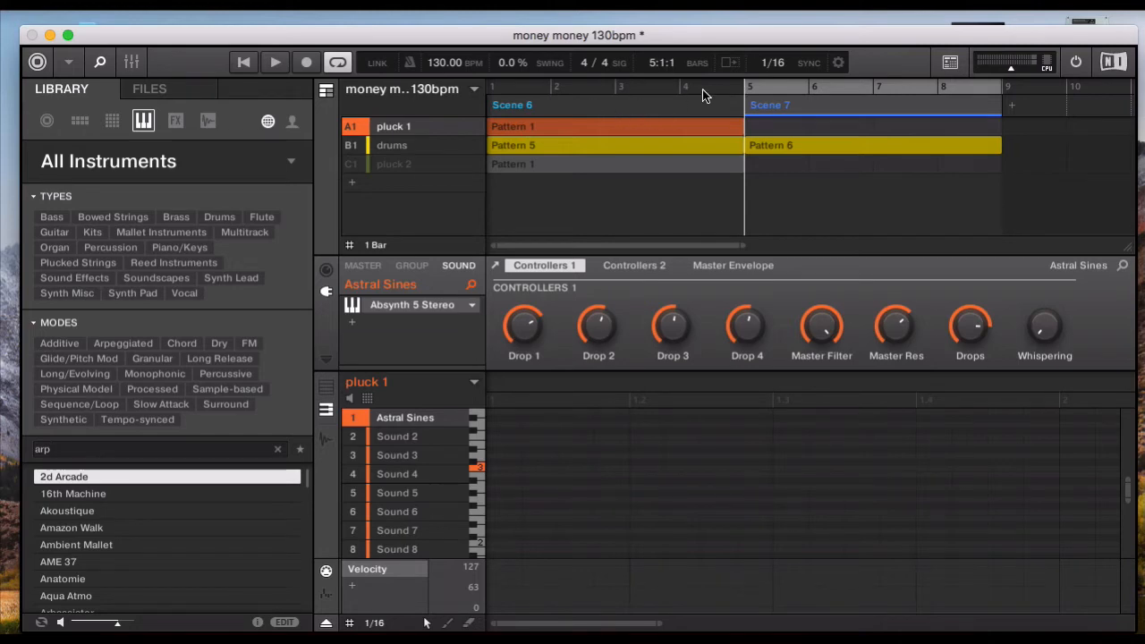
- Move the playhead to bar 1 at the start of Scene 6
scroll(568, 464, "up", 2)
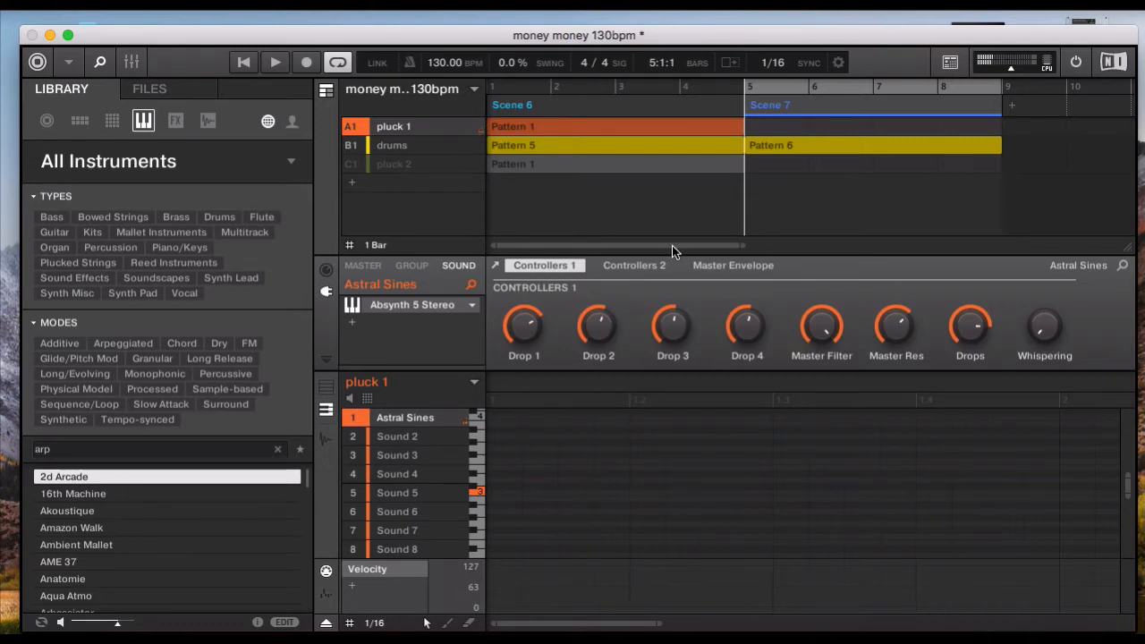
left_click(492, 86)
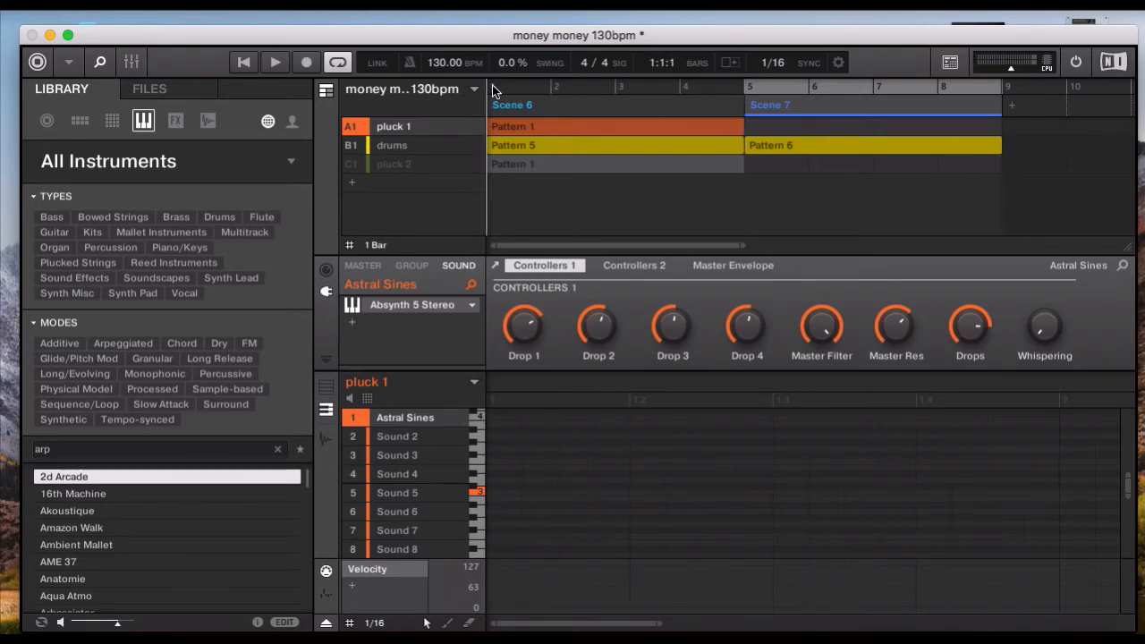
- Play Scene 6 and examine the notes in the pluck 1 group's Pattern 1
left_click(272, 62)
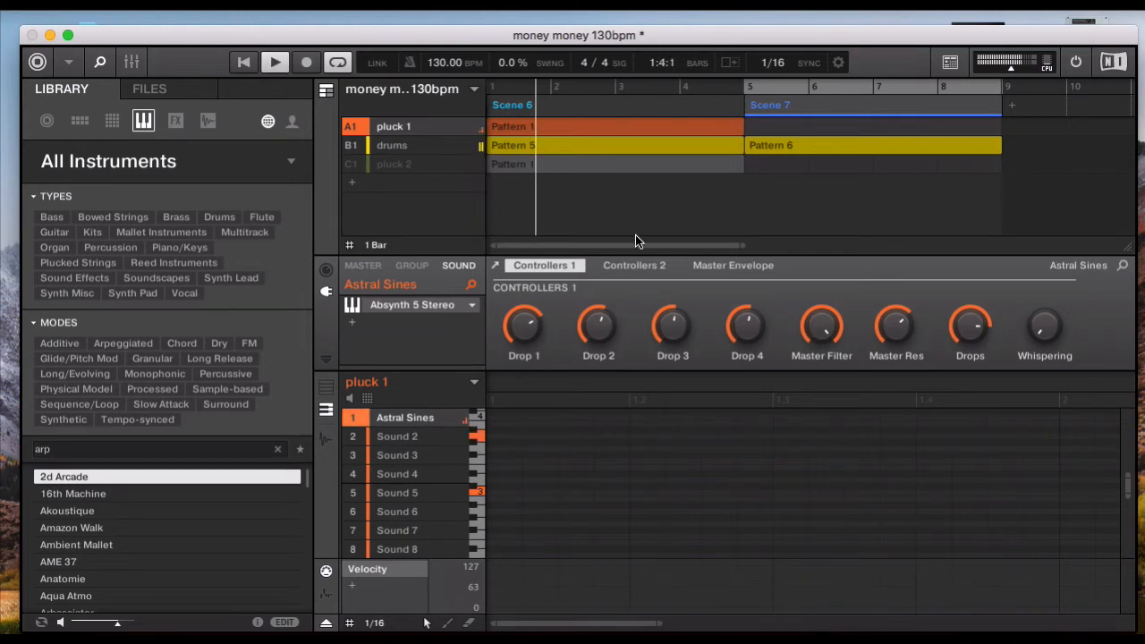
left_click(631, 126)
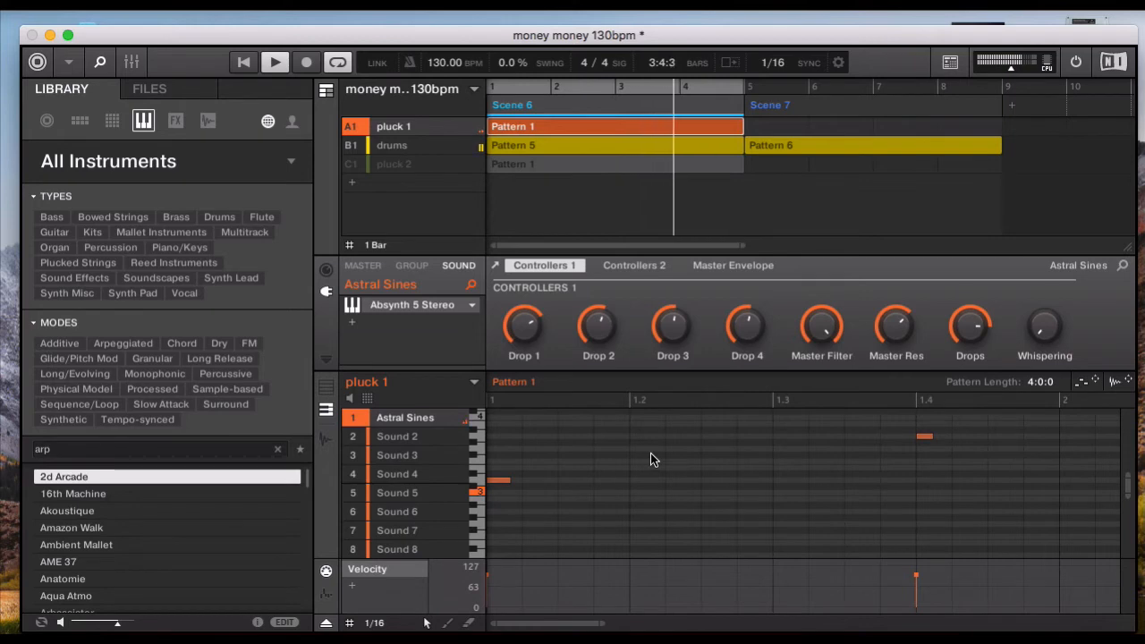
scroll(651, 458, "up", 2)
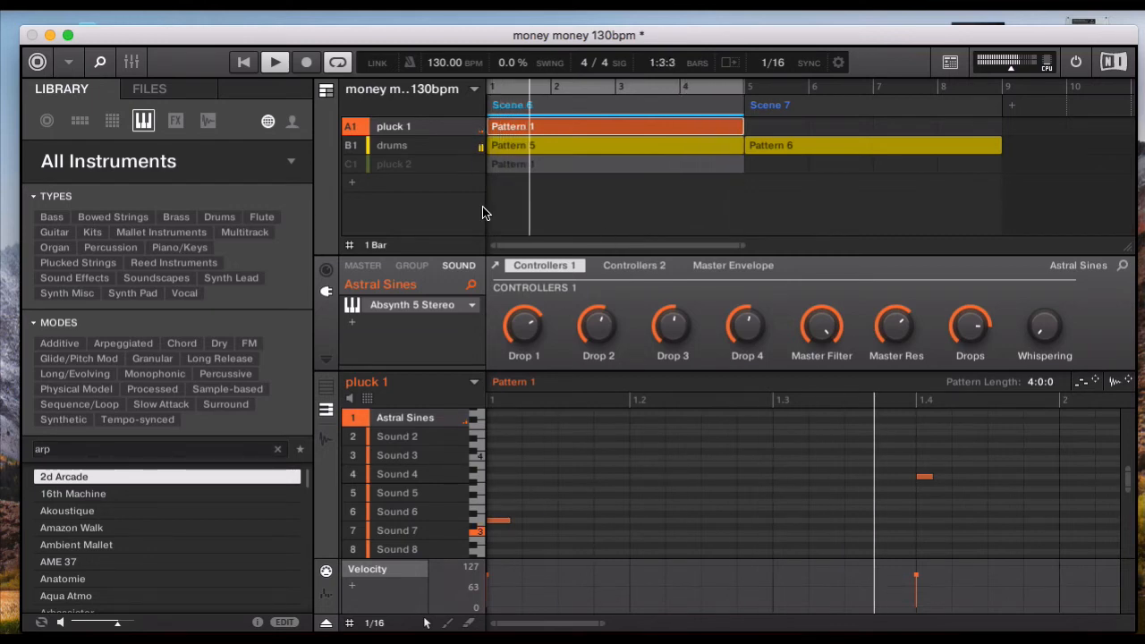
- Select the pluck 2 group and view its Blue Lagoon patch in the Massive plug-in window, closing the window when done
left_click(409, 166)
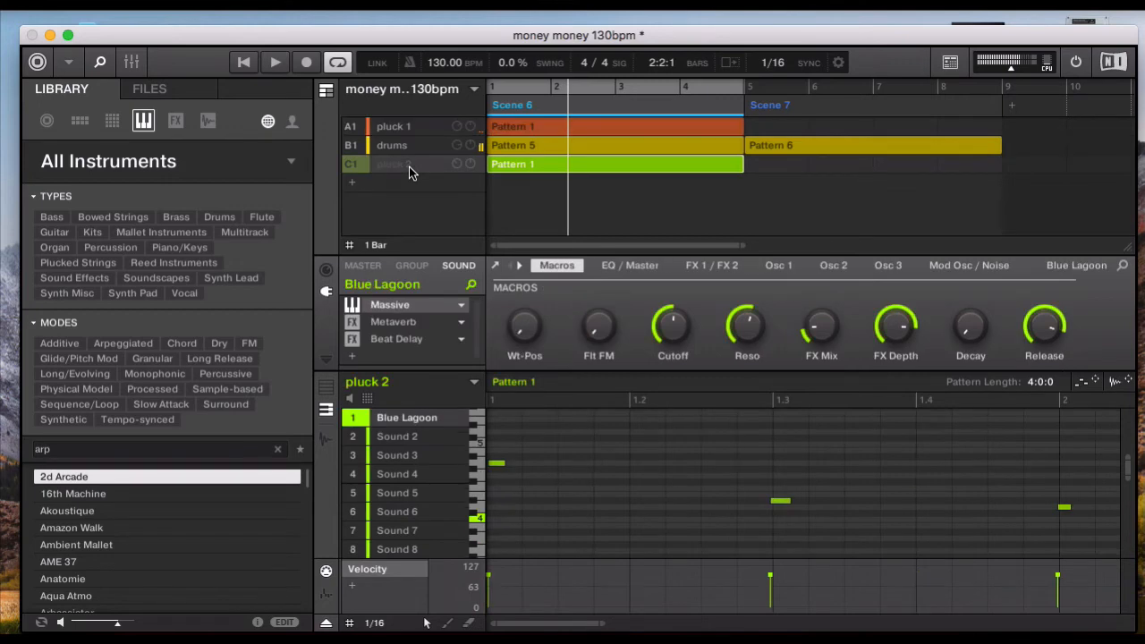
left_click(393, 309)
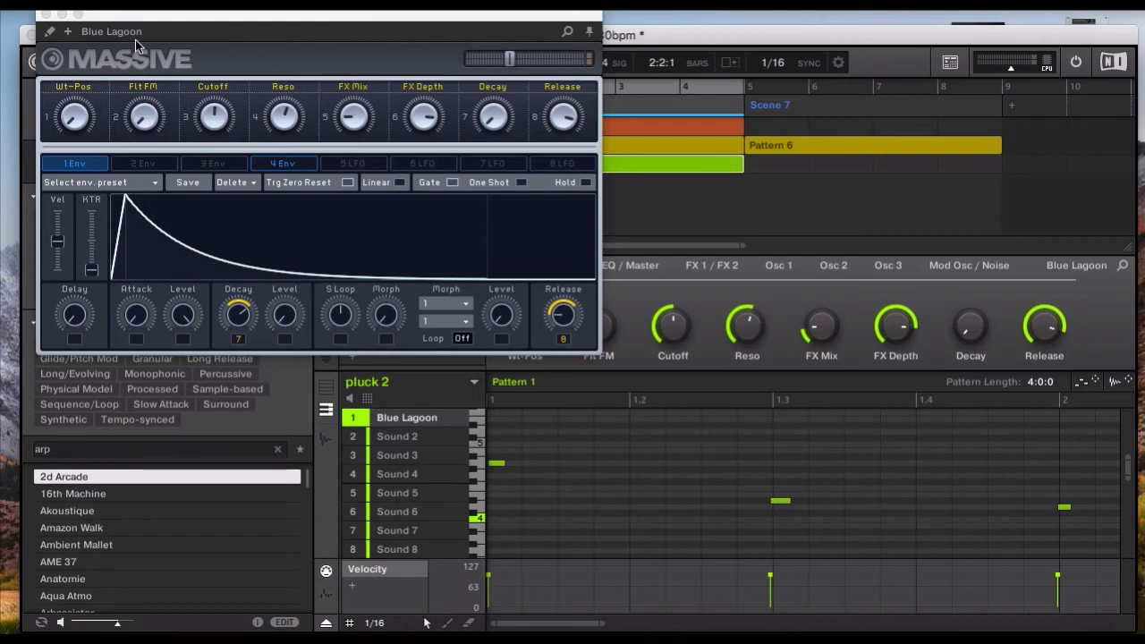
left_click(46, 17)
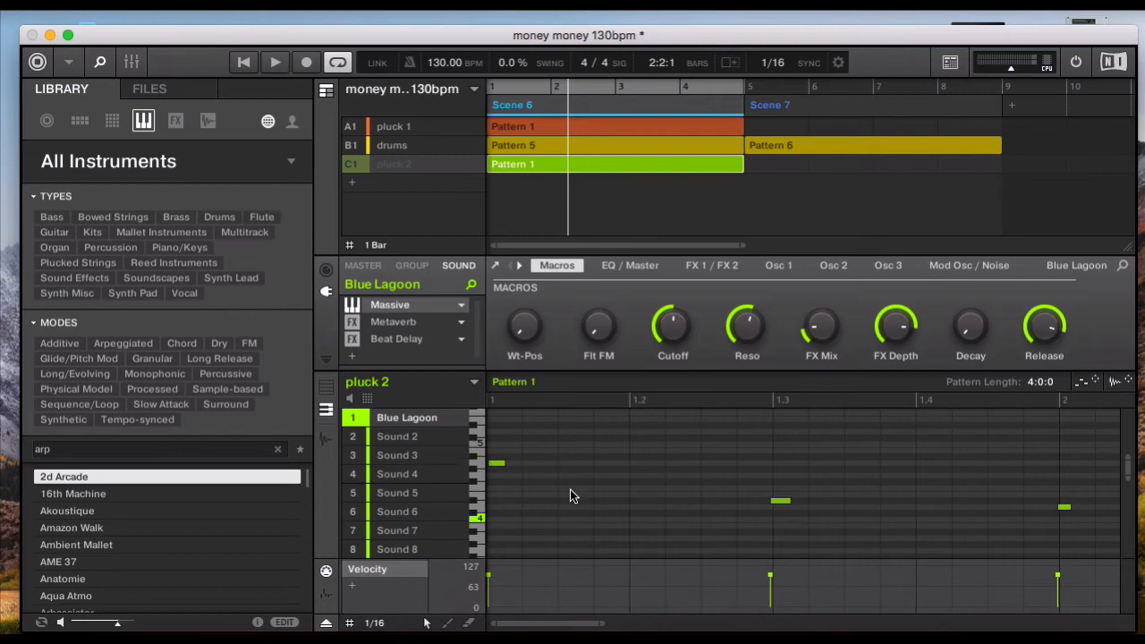
- Unmute the pluck 2 group, and play Scene 6 to hear it with pluck 1 and the drums
left_click(351, 167)
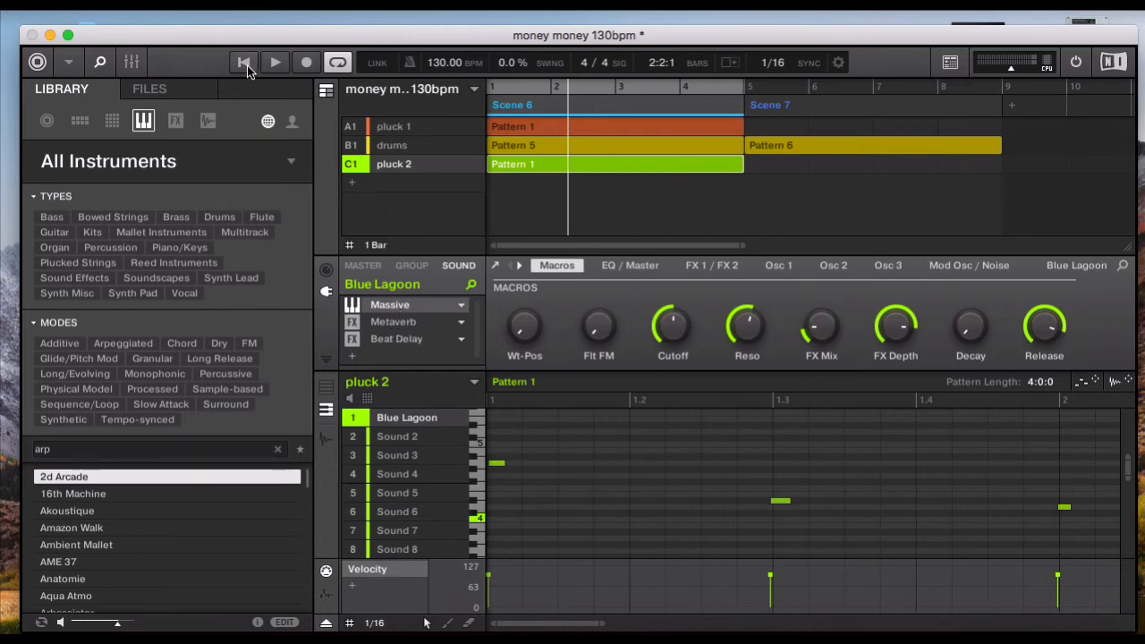
left_click(275, 62)
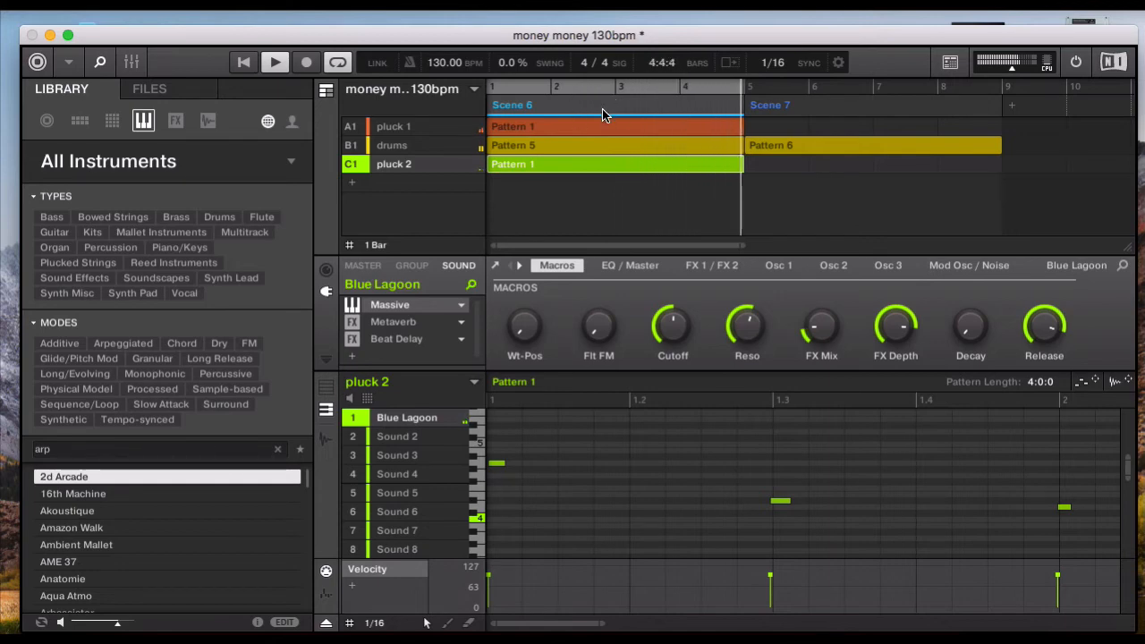
key("space")
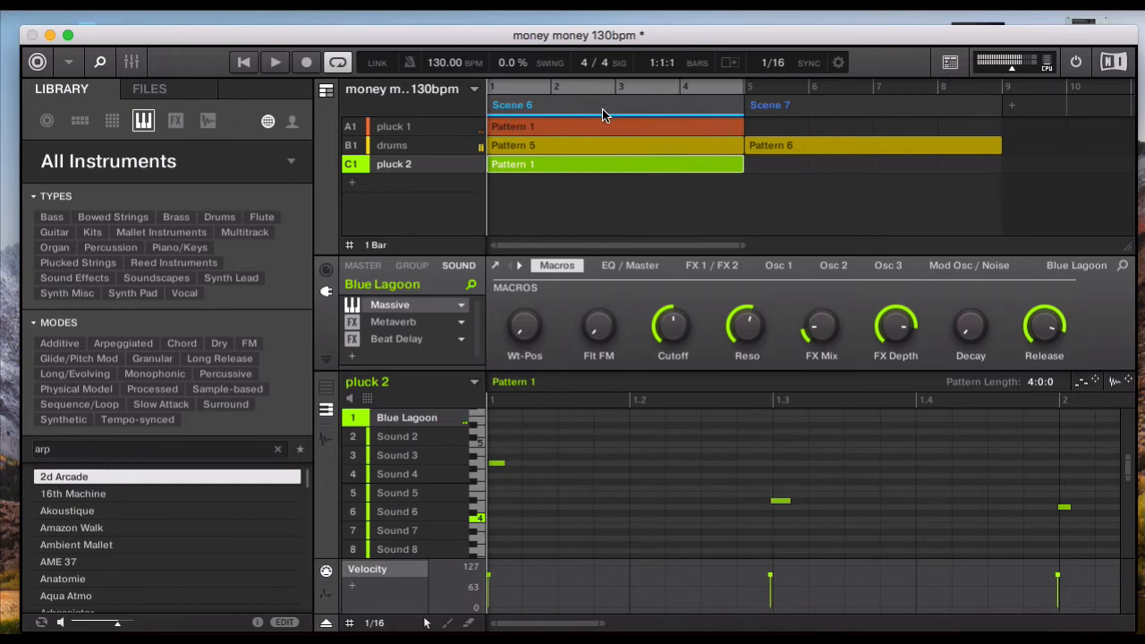
- Remove Scene 7 from the arrangement
left_click(846, 111)
right_click(847, 111)
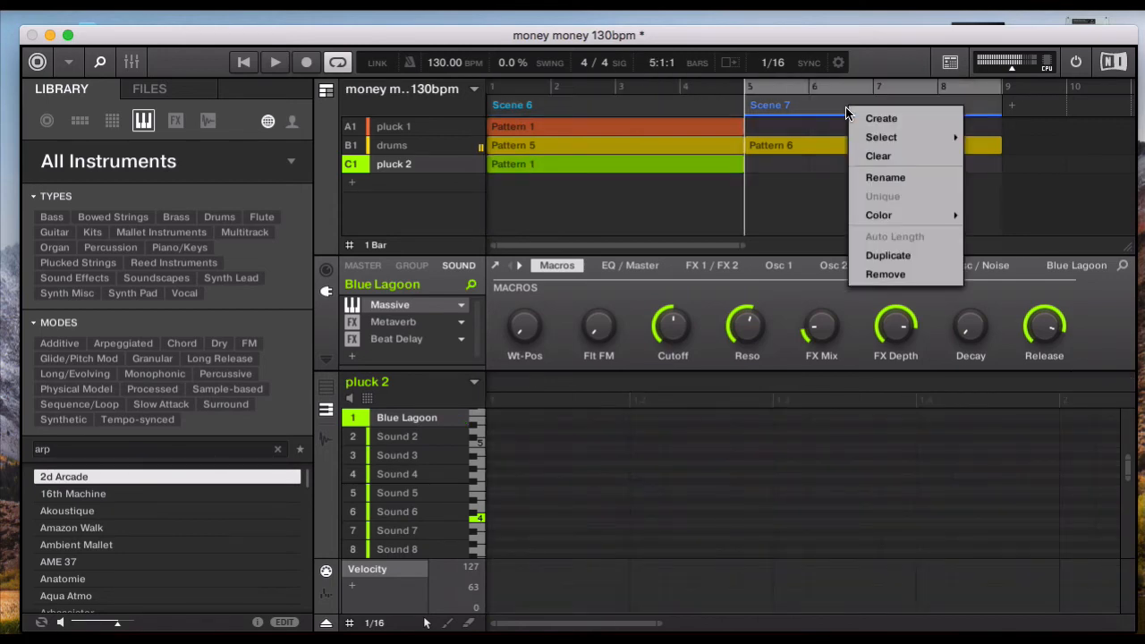
left_click(887, 273)
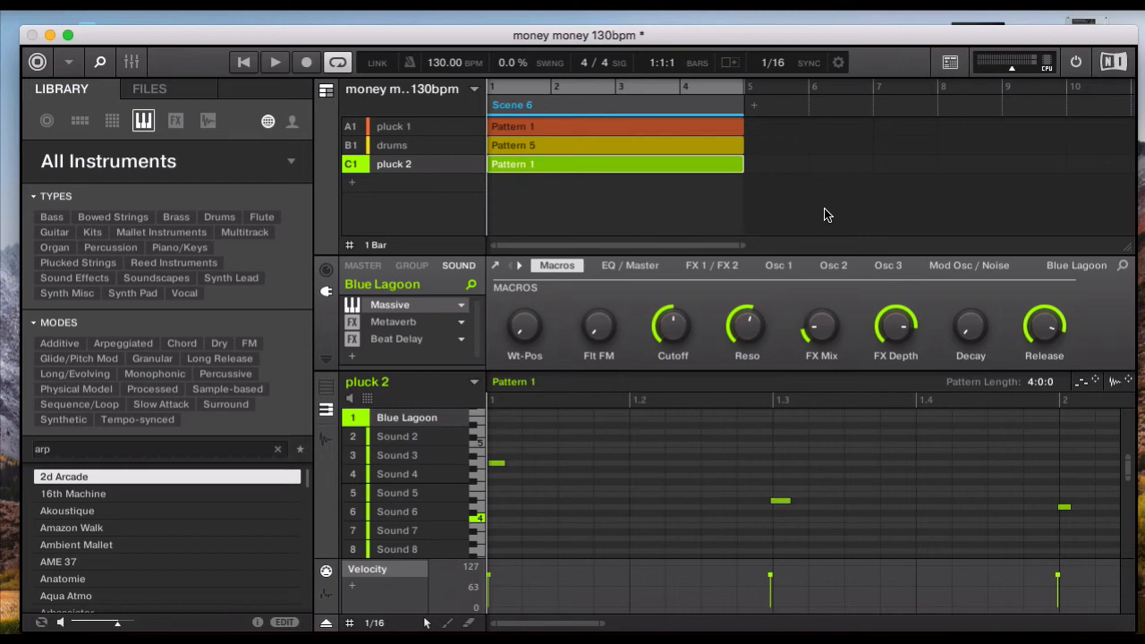
- Duplicate Scene 6 three times to fill the arrangement through bar 16, and return the playhead to bar 1
key("super+d")
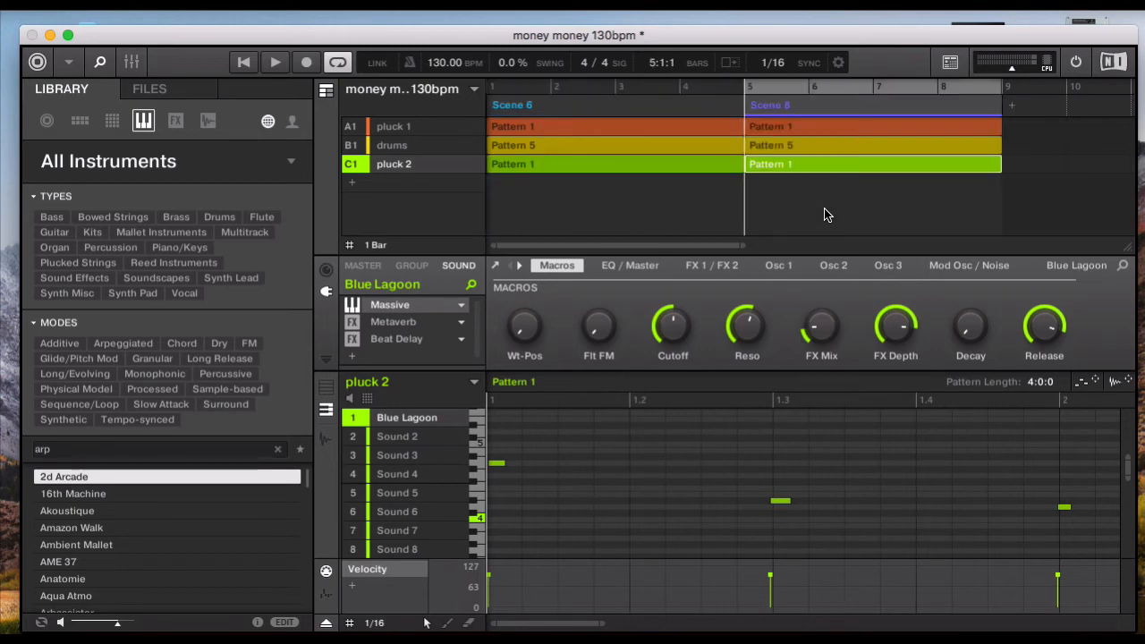
key("super+d")
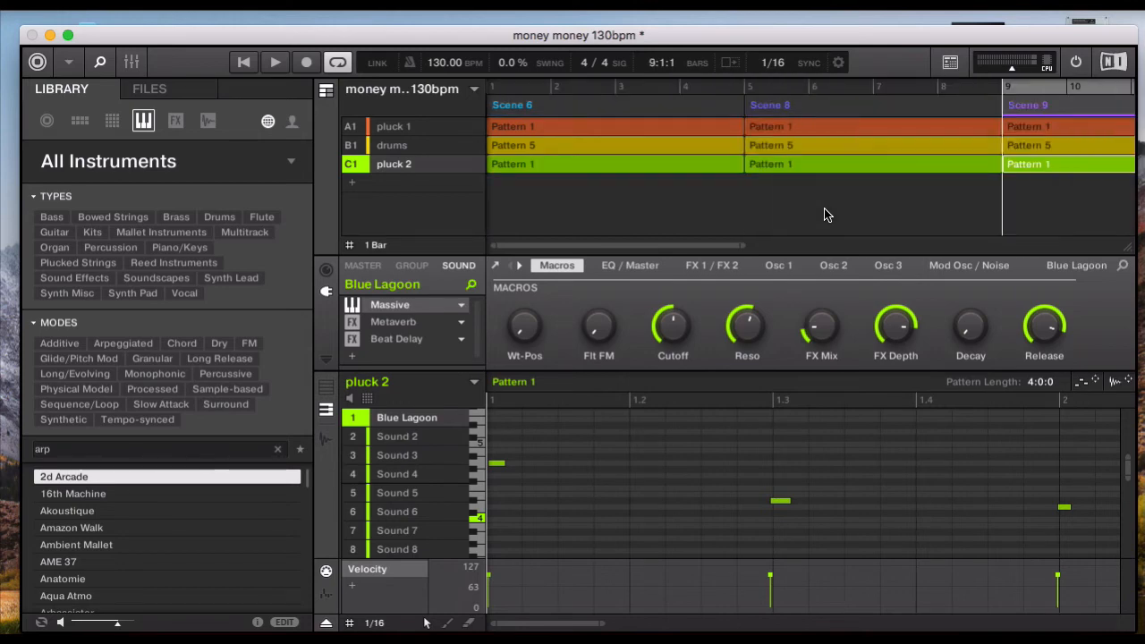
key("super+d")
scroll(826, 215, "right", 10)
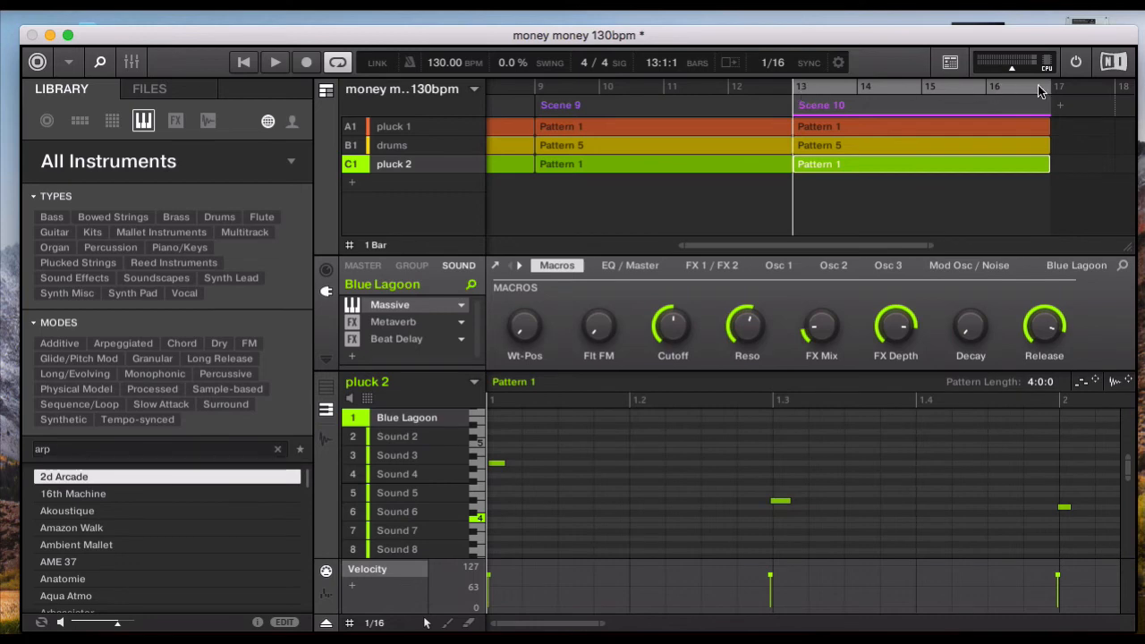
left_click_drag(793, 82, 396, 70)
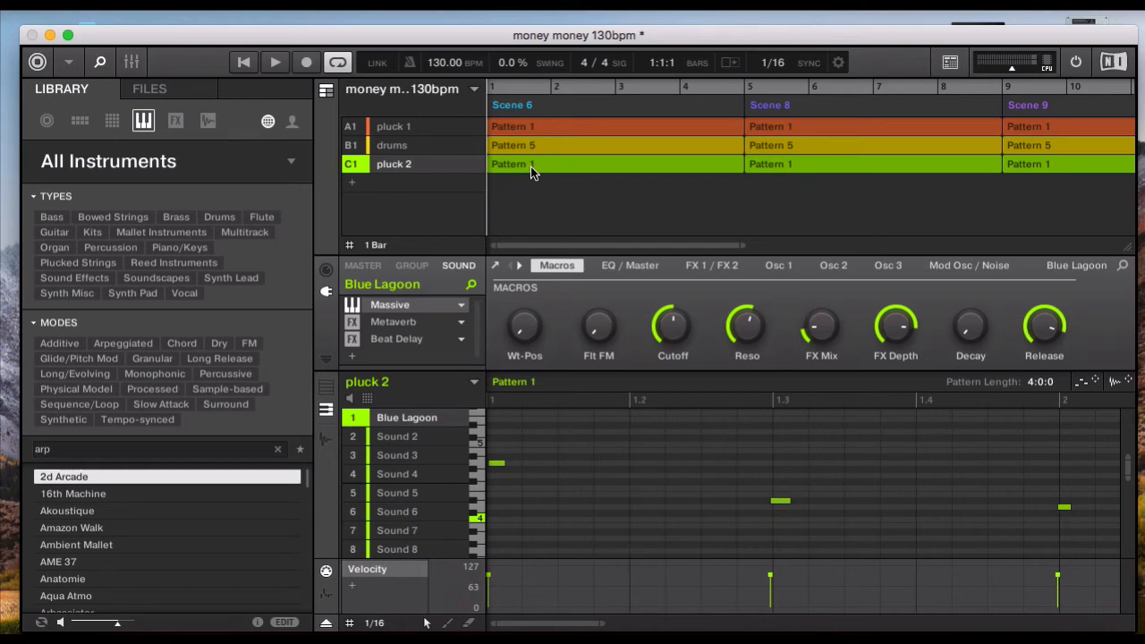
- Remove the pluck 2 pattern from Scene 6 and the drums pattern from Scene 8
key("Delete")
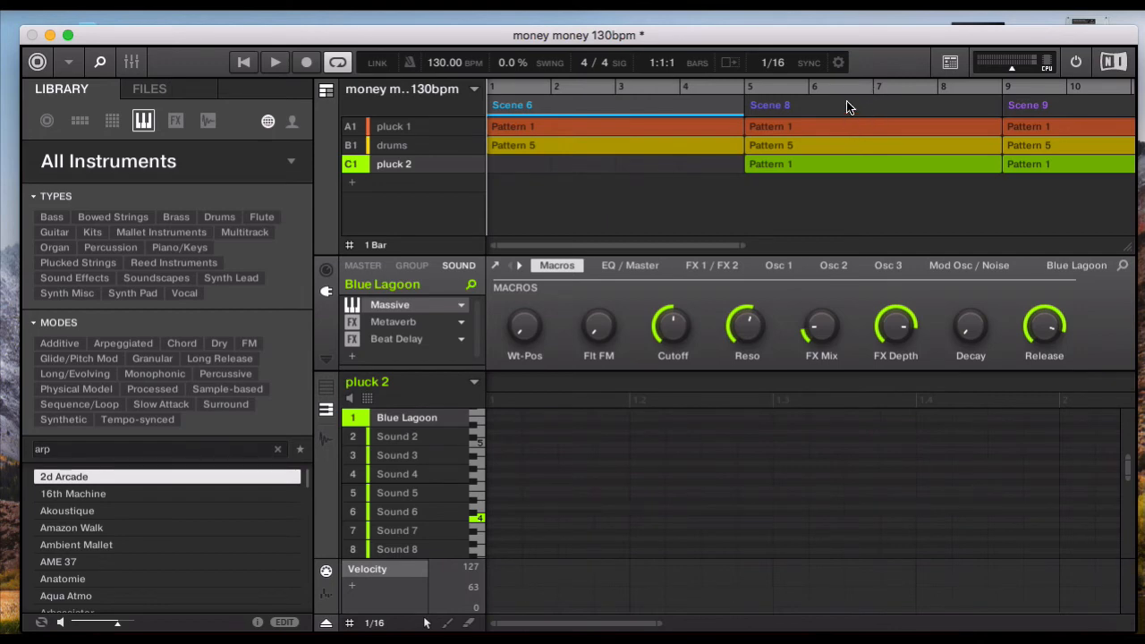
right_click(856, 150)
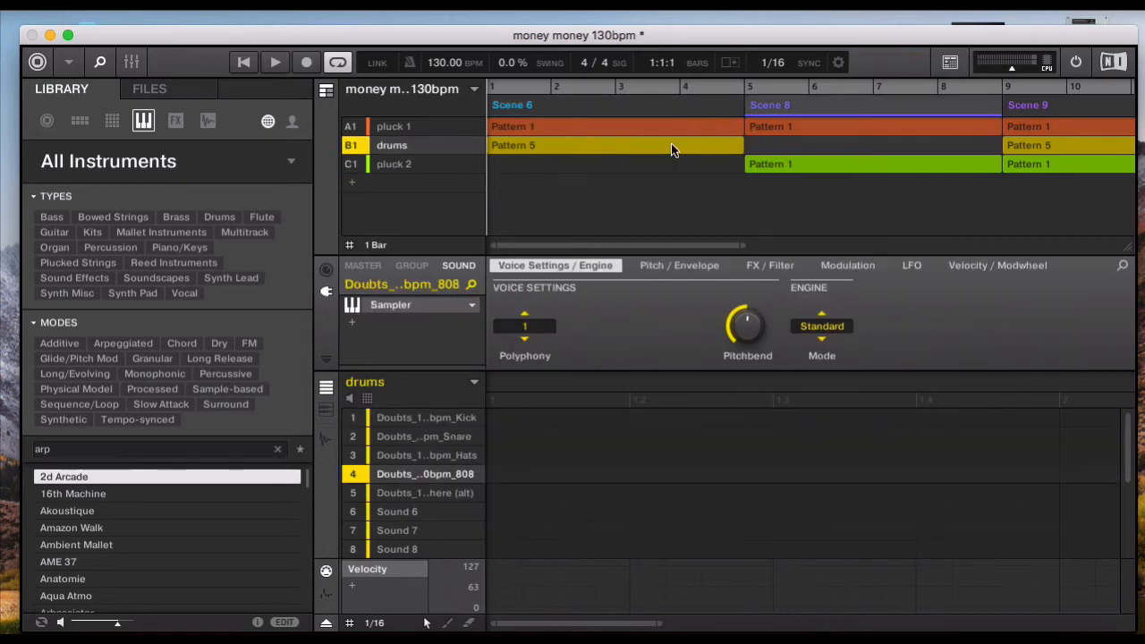
- Copy the five drum notes of Pattern 5 into a new drums pattern at bar 5 in Scene 8, with a pattern length of 4:0:0
left_click(558, 146)
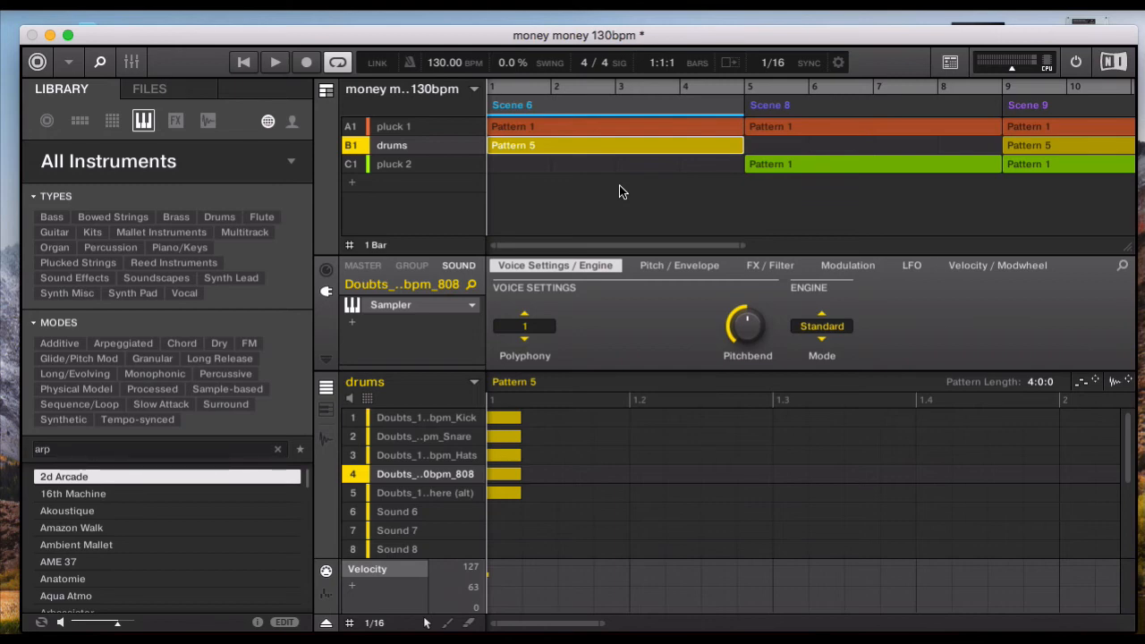
left_click(748, 85)
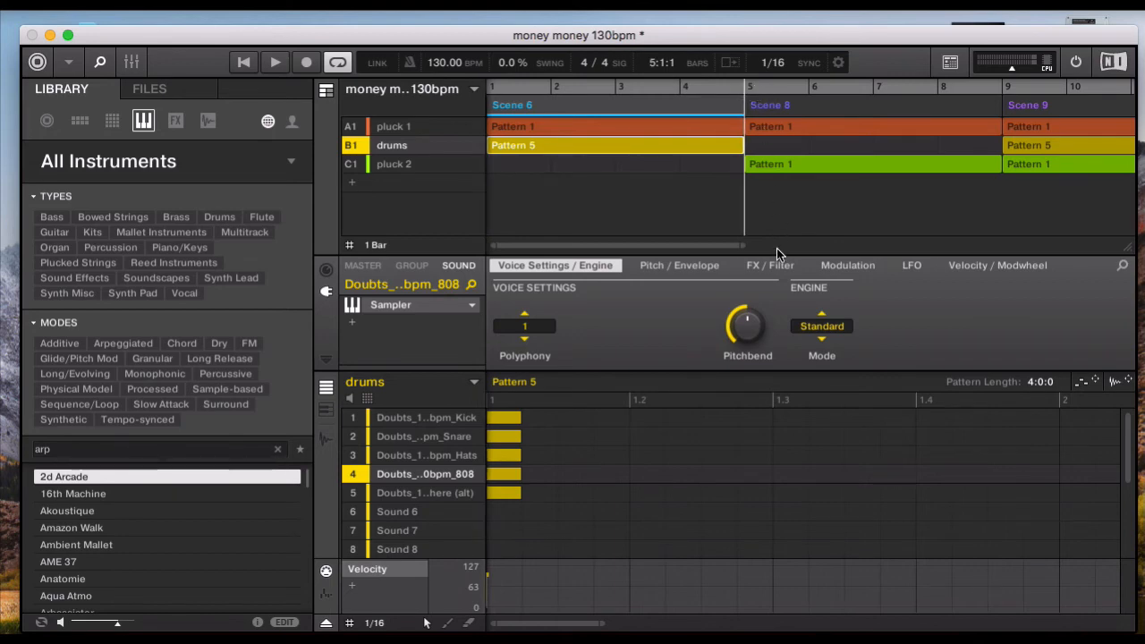
key("super+v")
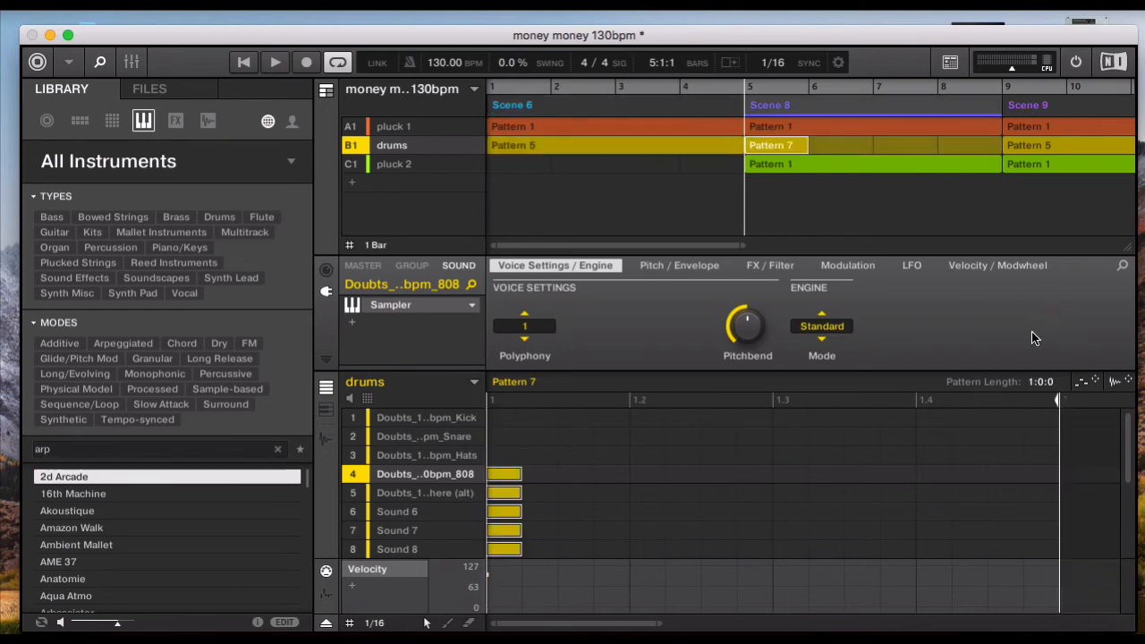
left_click_drag(1040, 381, 1040, 354)
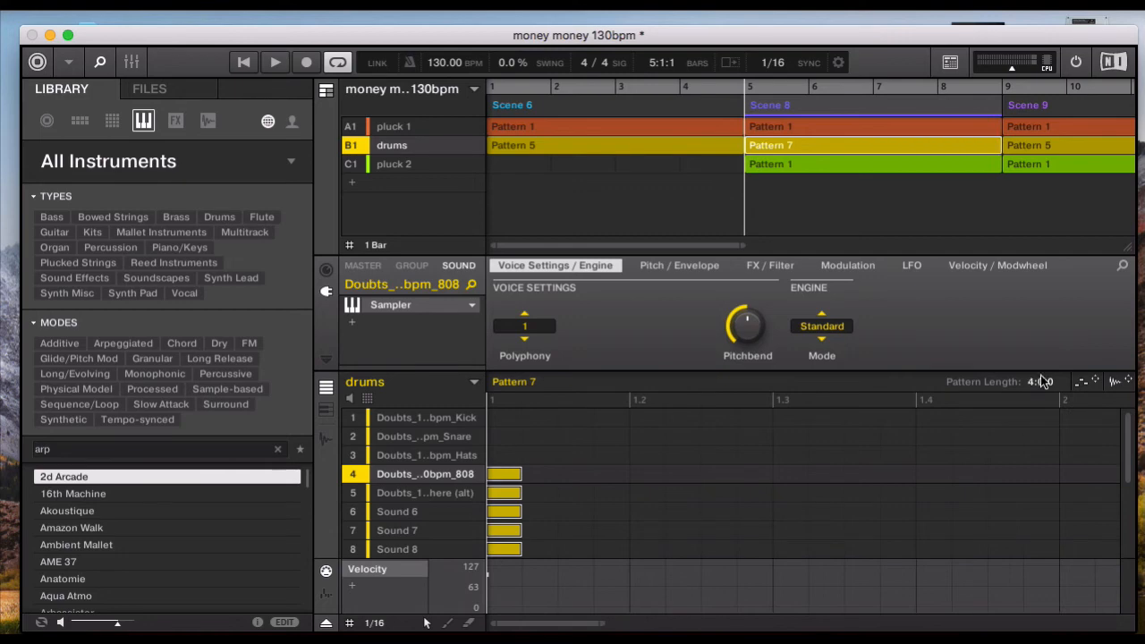
- Delete the Kick, Snare and 808 notes from the drums' Pattern 5 in Scene 6, leaving Hats and Atmosphere (alt)
left_click(488, 85)
left_click(557, 149)
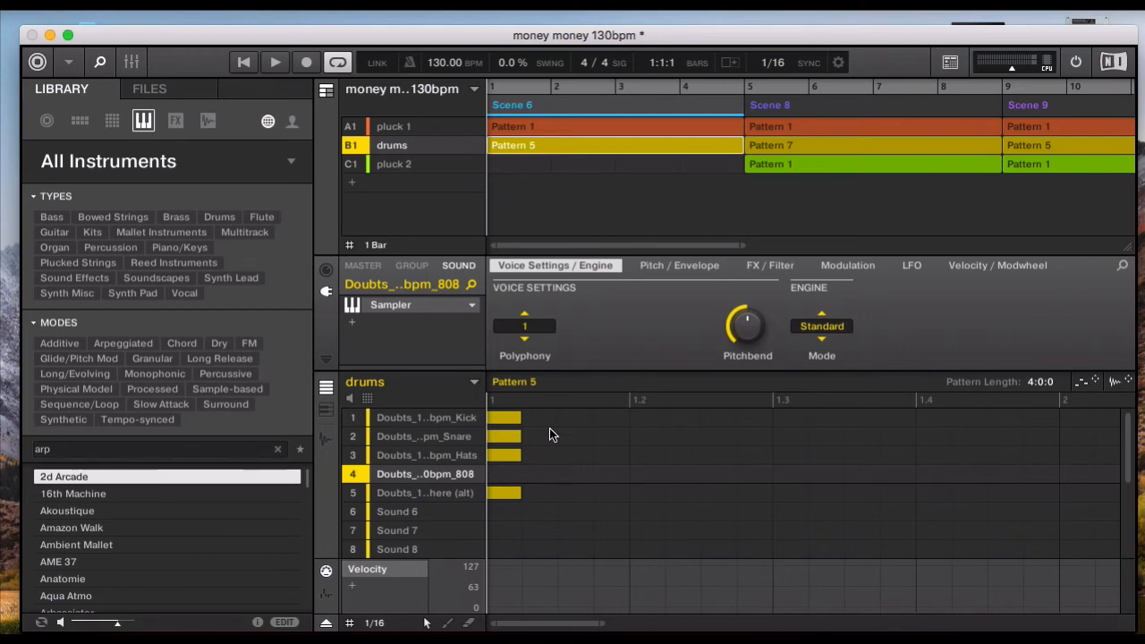
left_click(506, 417)
- Move the pasted notes in Pattern 7 up to the Kick through Atmosphere (alt) rows, and play the arrangement from bar 1
left_click(811, 146)
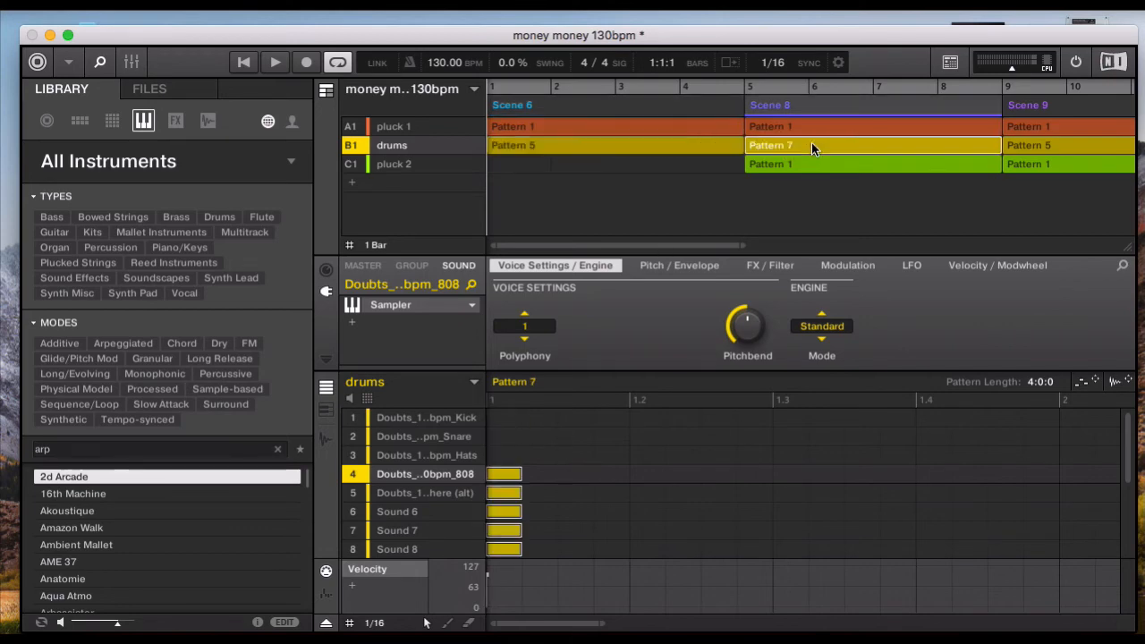
left_click_drag(490, 469, 491, 389)
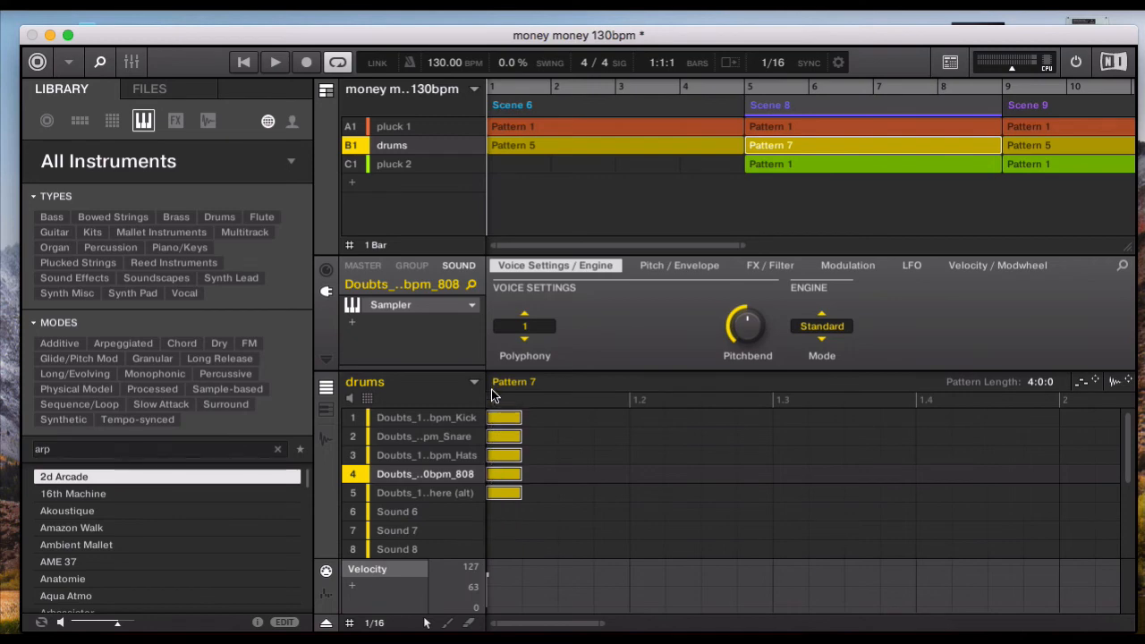
left_click(598, 452)
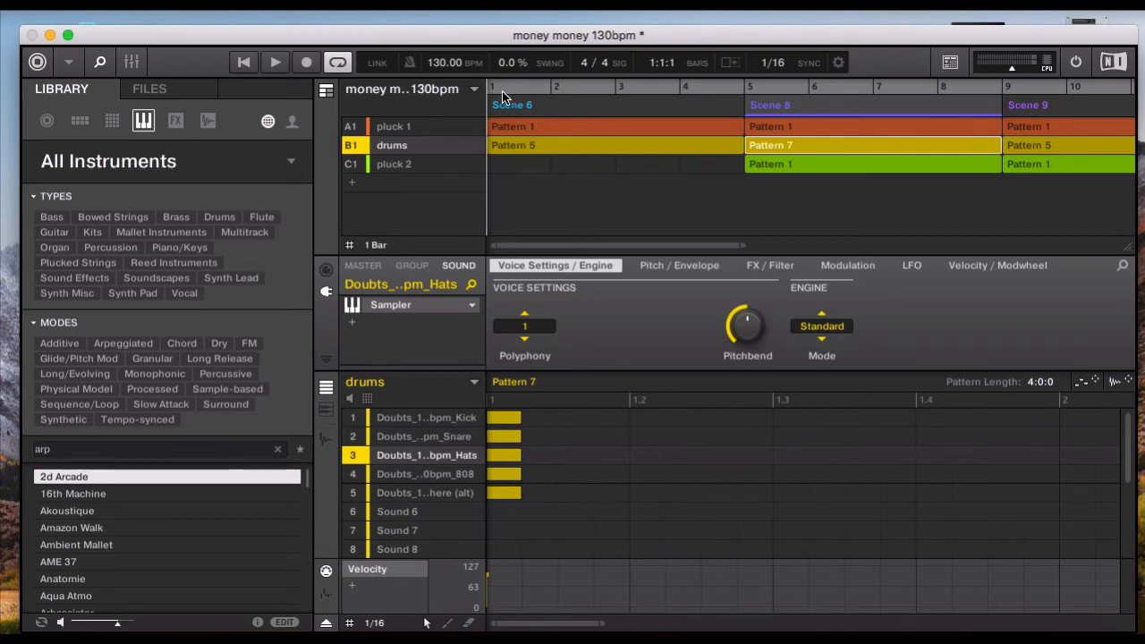
key("space")
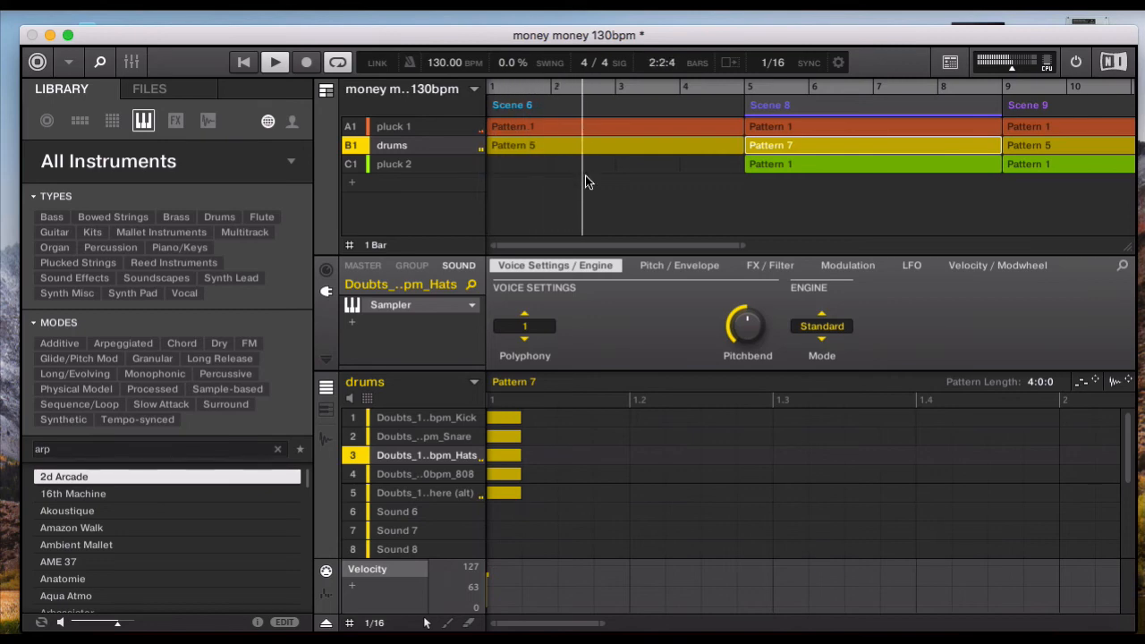
key("space")
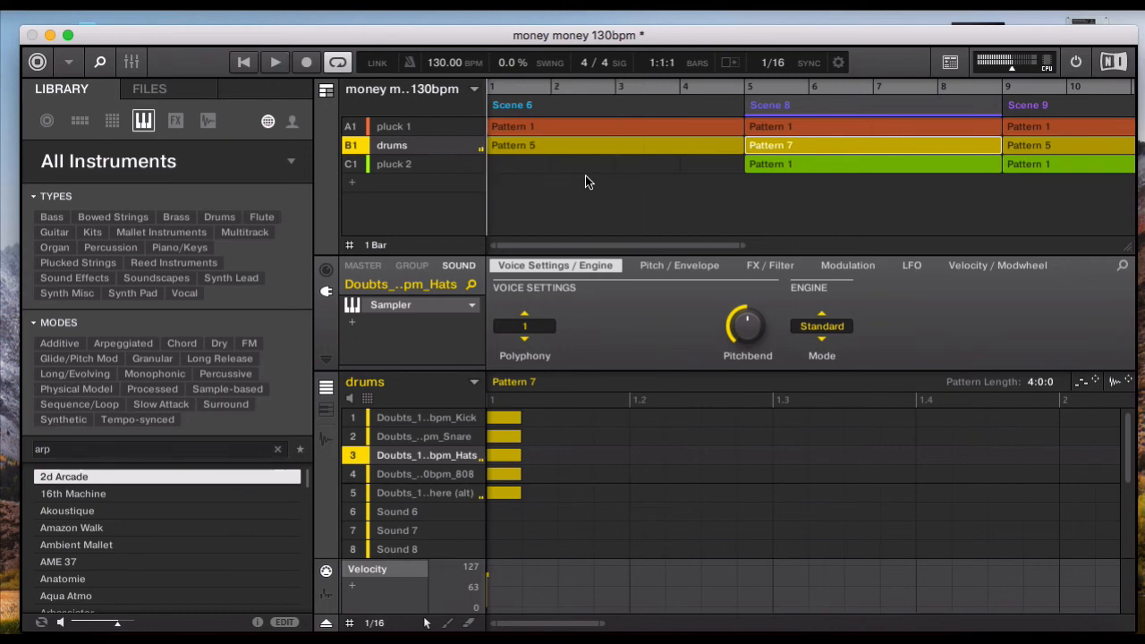
- Remove the pluck 2 pattern from Scene 8
scroll(742, 206, "right", 3)
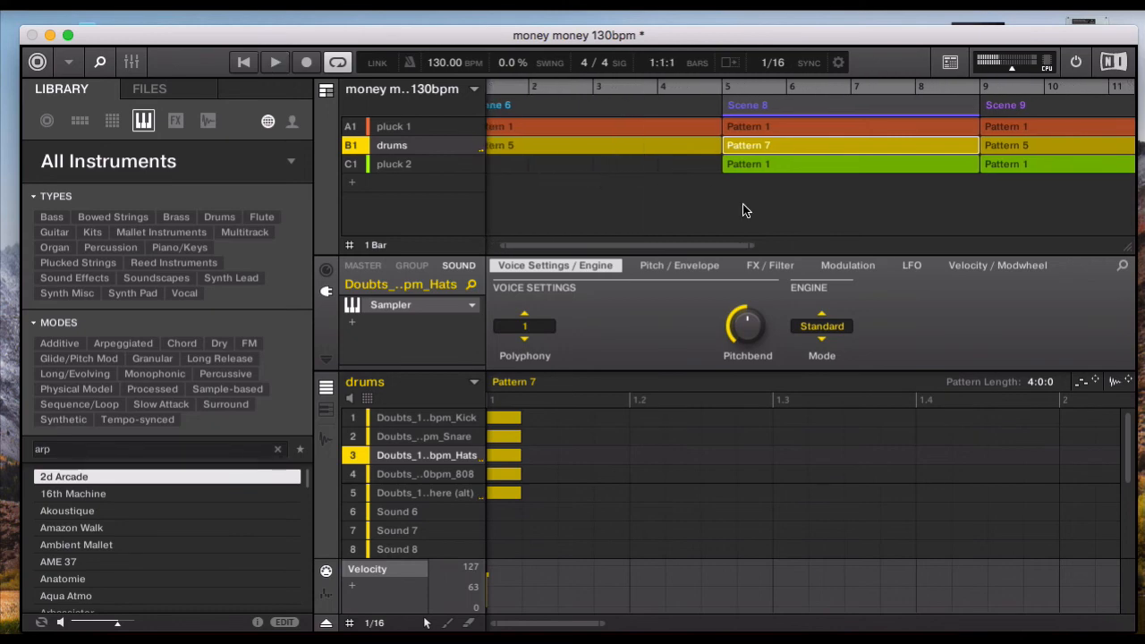
left_click(795, 163)
scroll(795, 164, "right", 5)
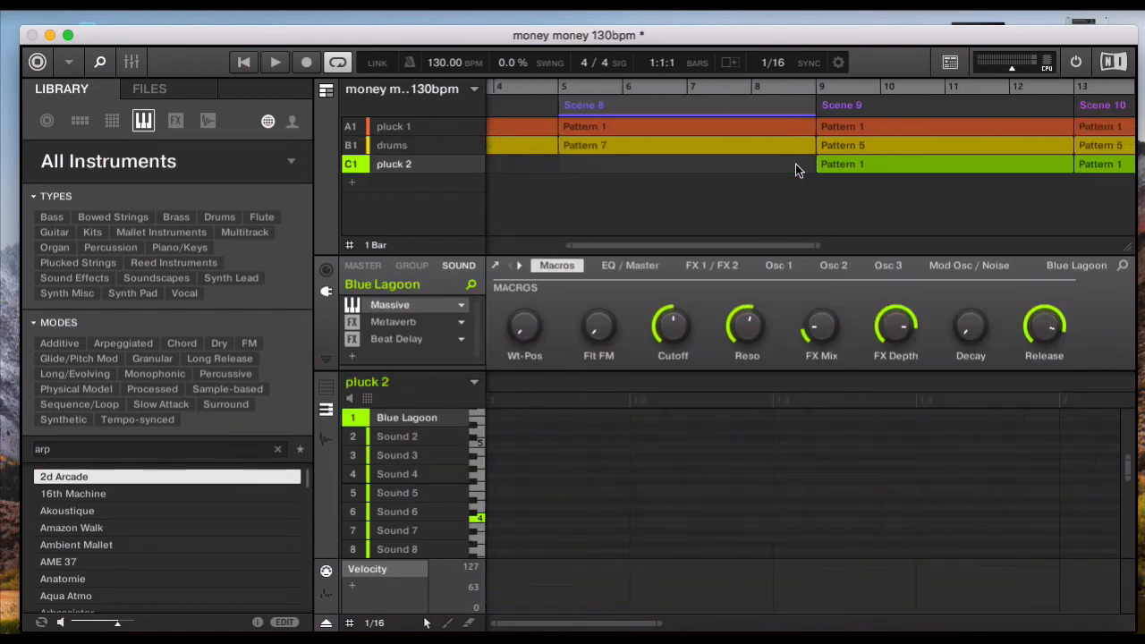
scroll(795, 163, "right", 1)
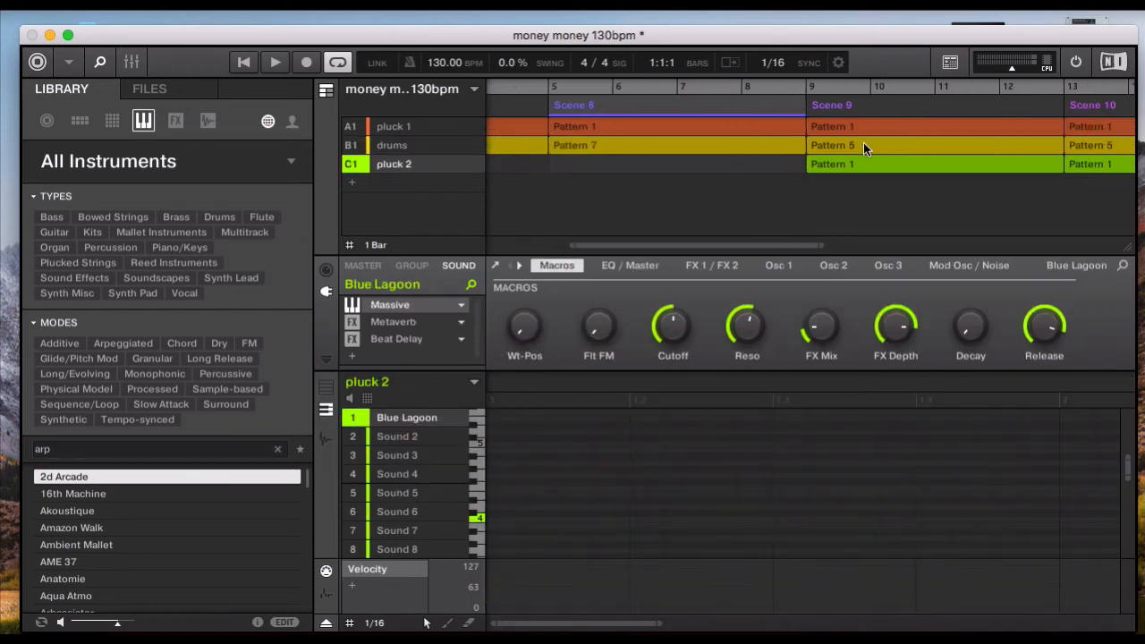
- Replace the drums pattern in Scene 9 with a new one holding the copied drum notes at bar 9, with a length of 4:0:0
left_click(863, 145)
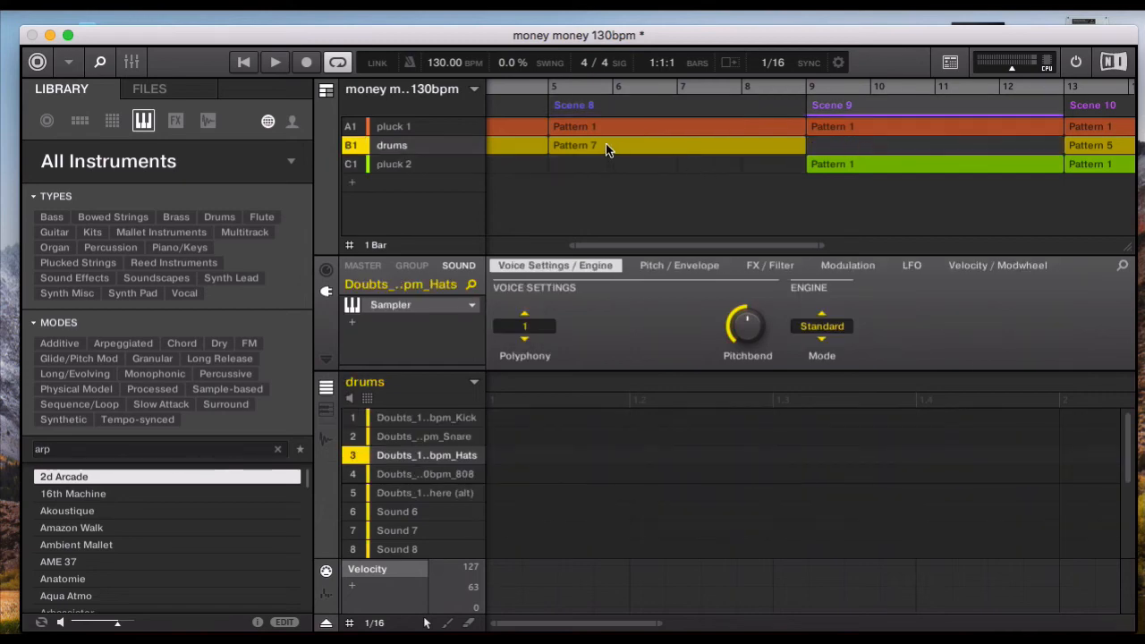
left_click(808, 85)
key("super+v")
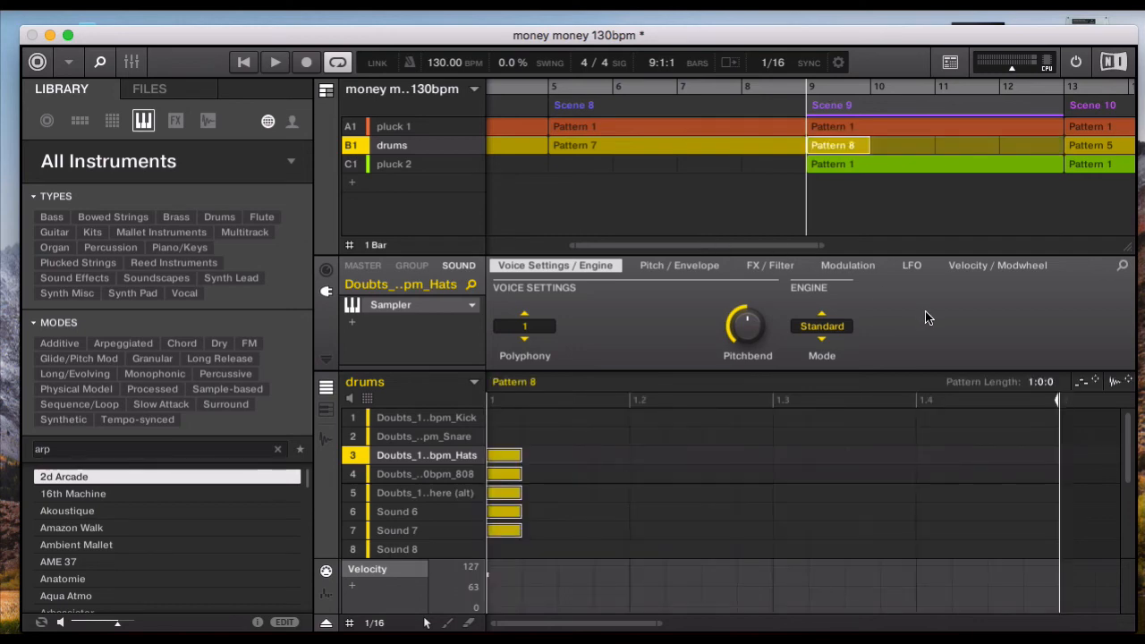
left_click_drag(1040, 381, 1039, 349)
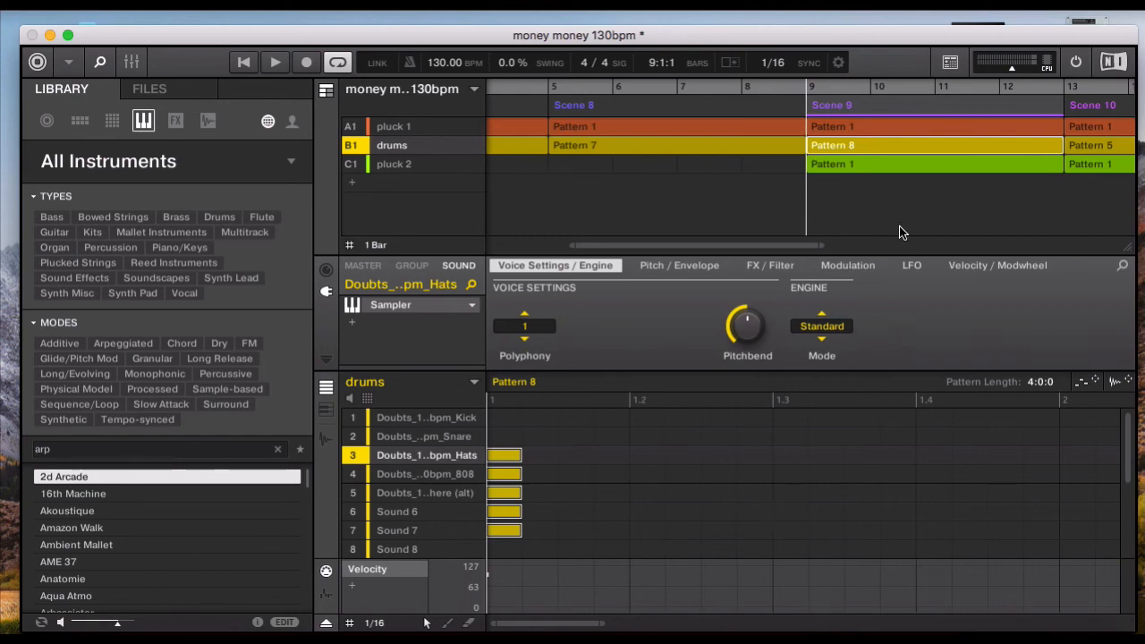
- Replace the drums pattern in Scene 10 with a new one holding the copied drum notes at bar 13, with a length of 4:0:0
scroll(905, 210, "right", 5)
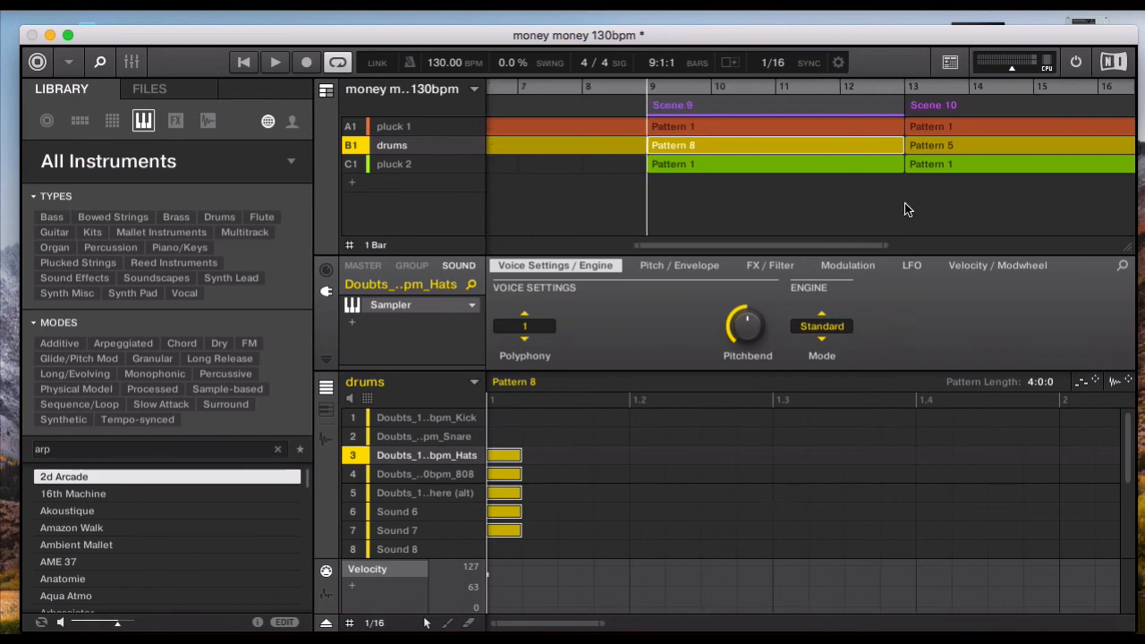
left_click(982, 148)
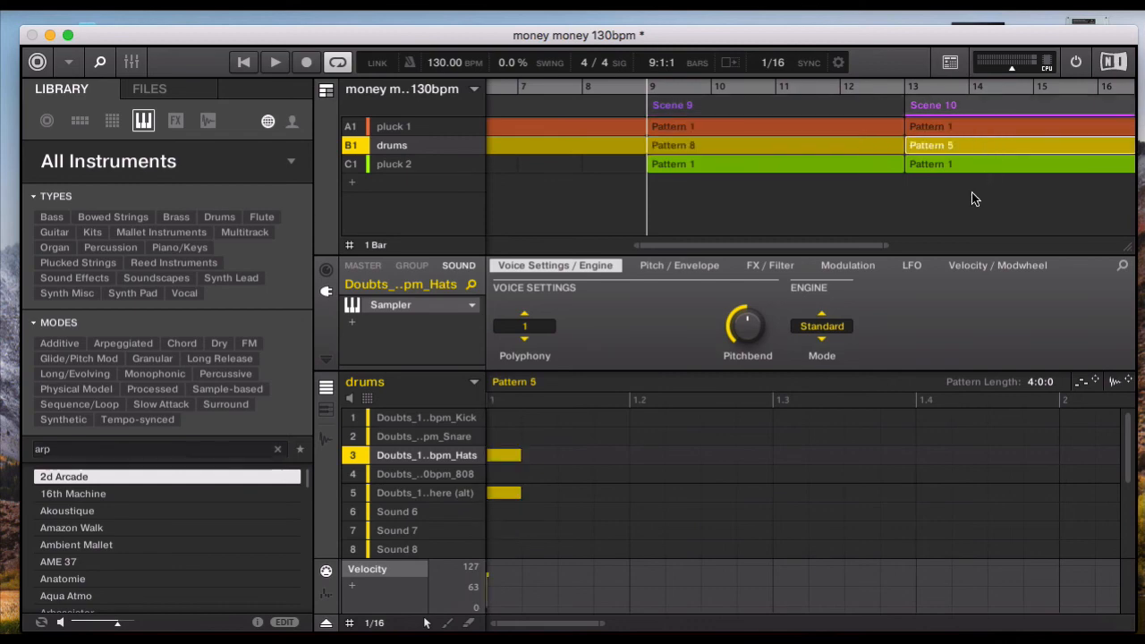
scroll(931, 201, "right", 3)
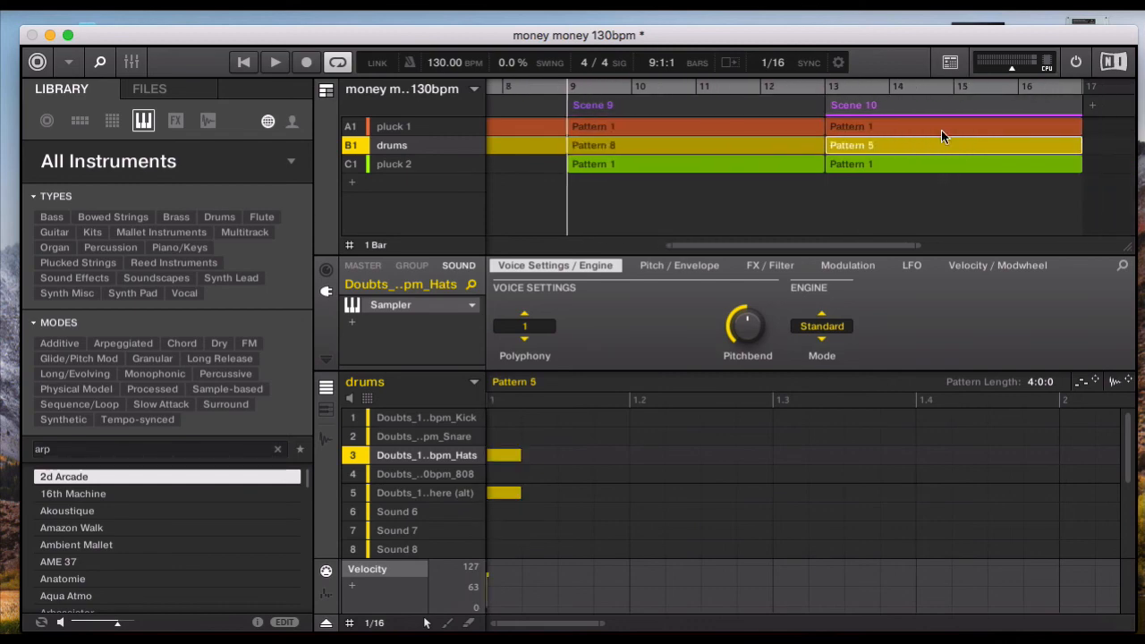
key("BackSpace")
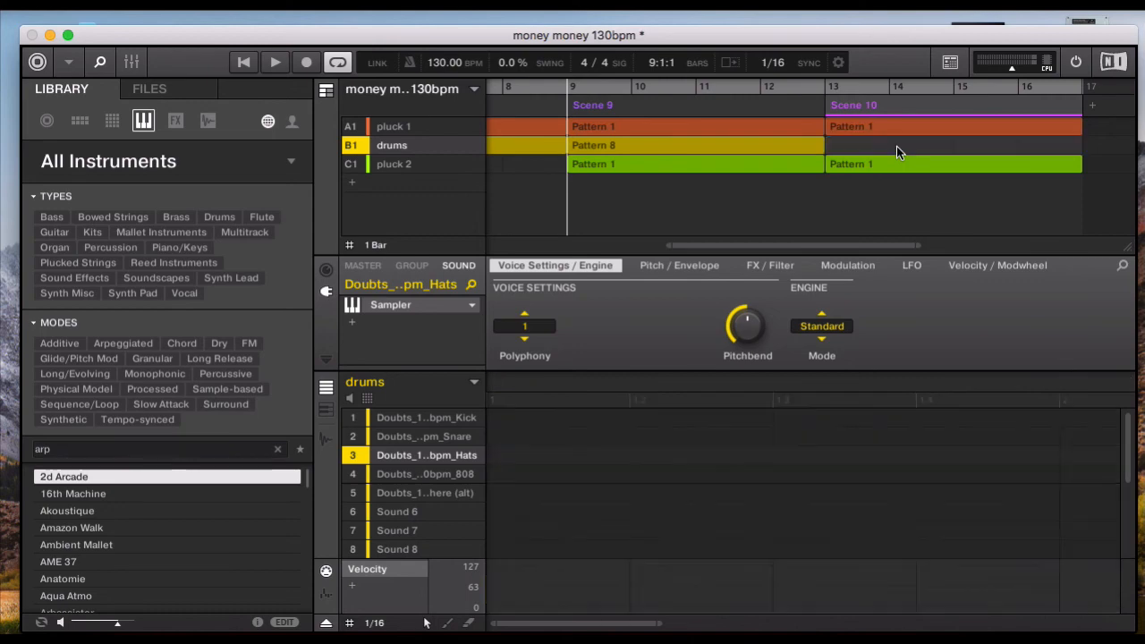
left_click(830, 85)
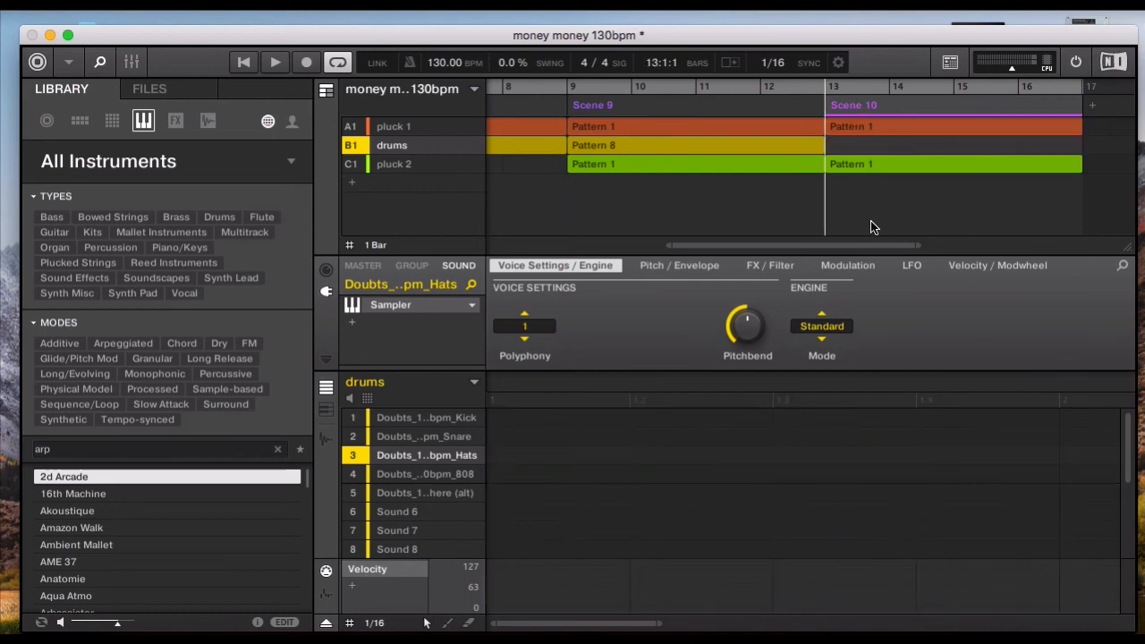
key("super+v")
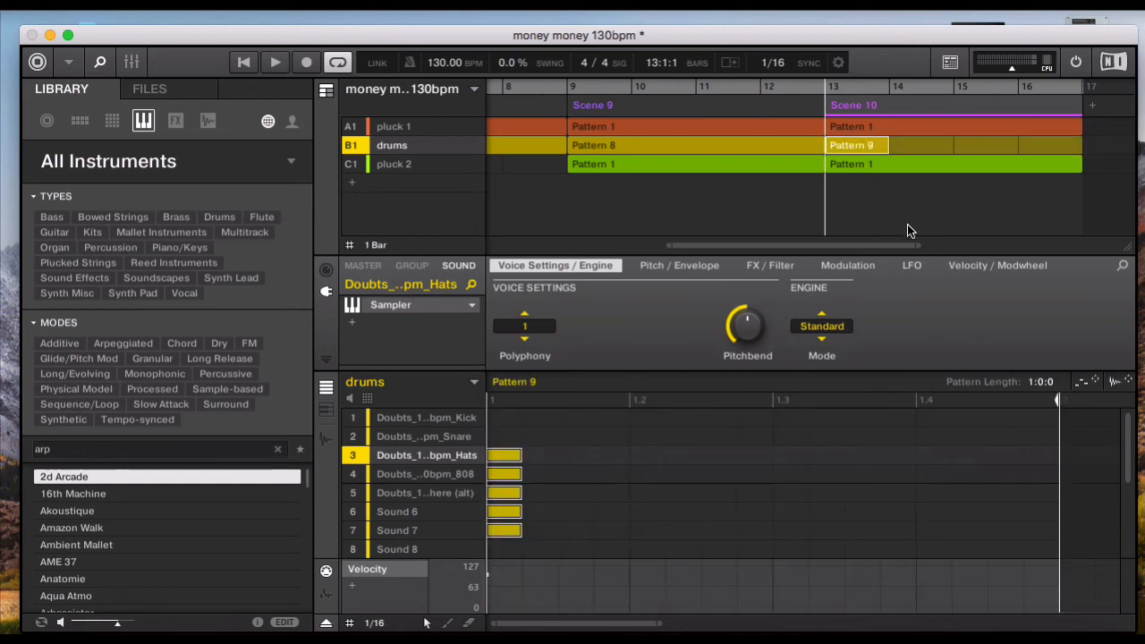
left_click_drag(1037, 385, 1037, 357)
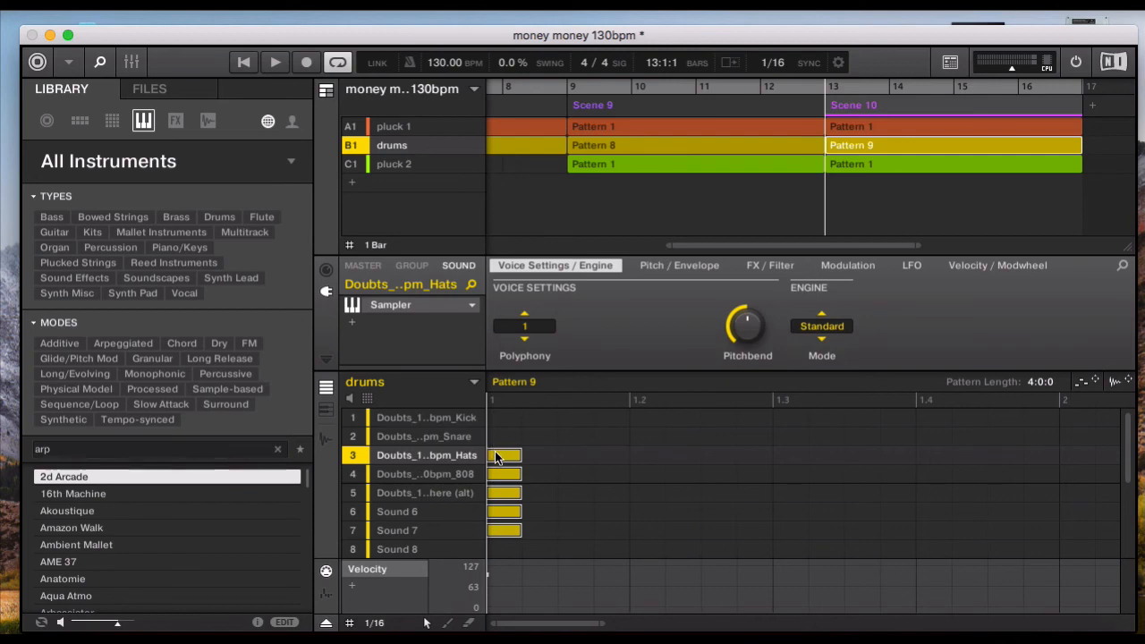
- Move the pasted notes in drums Pattern 9 and Pattern 8 up to the Kick through Atmosphere (alt) rows
left_click_drag(495, 452, 496, 400)
left_click(541, 420)
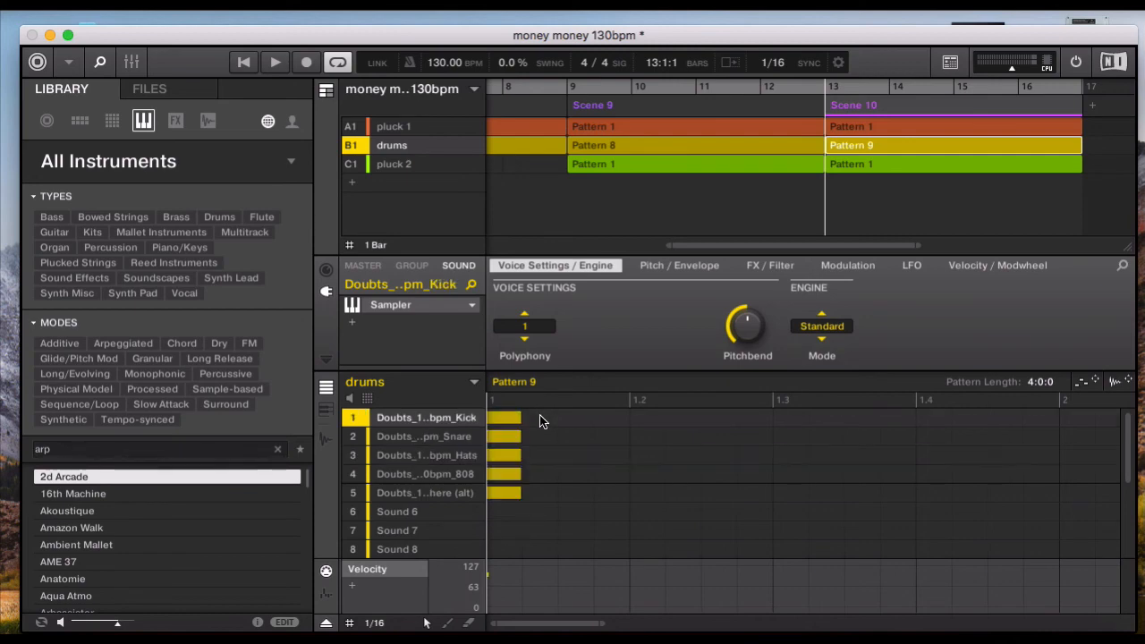
left_click(637, 147)
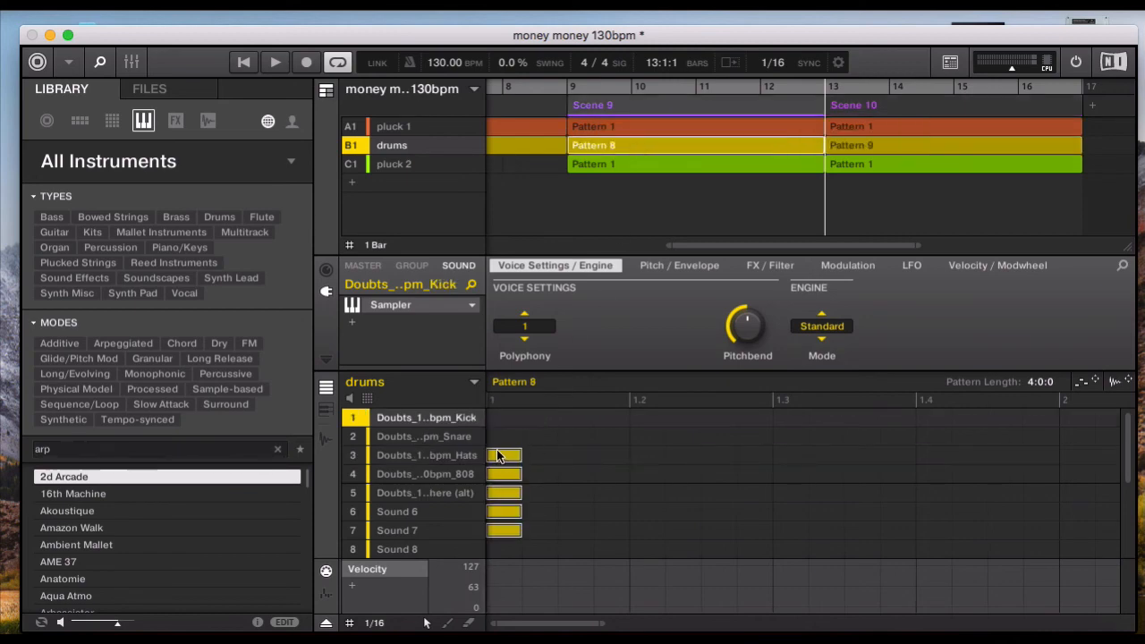
left_click_drag(504, 454, 497, 402)
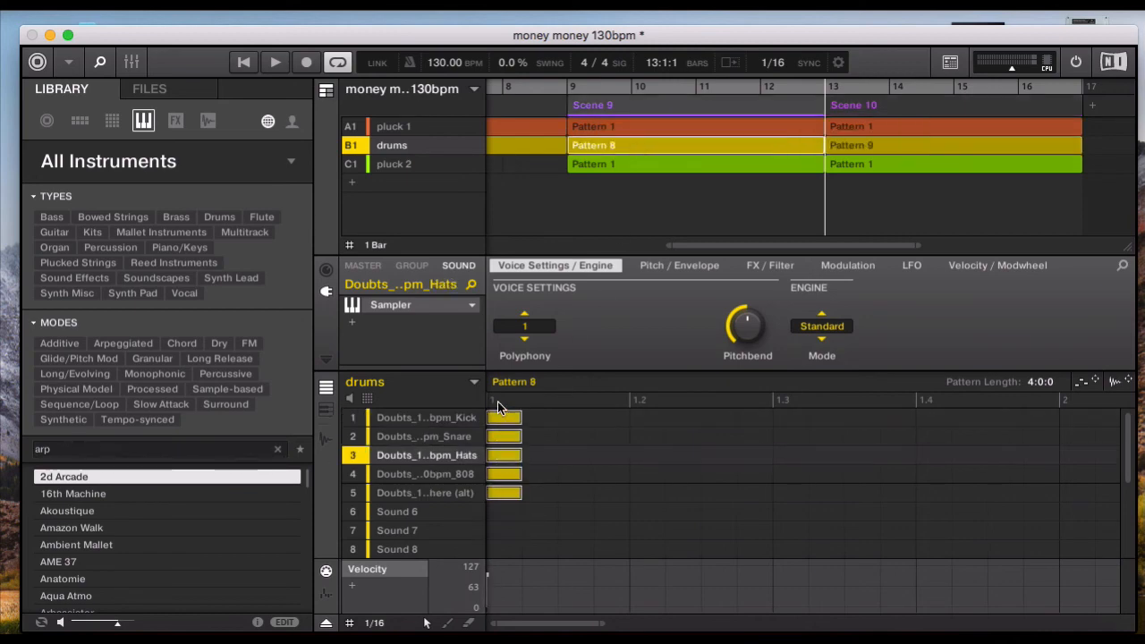
- Remove the pluck 1 pattern from Scene 10, and play the arrangement from bar 1
left_click(901, 132)
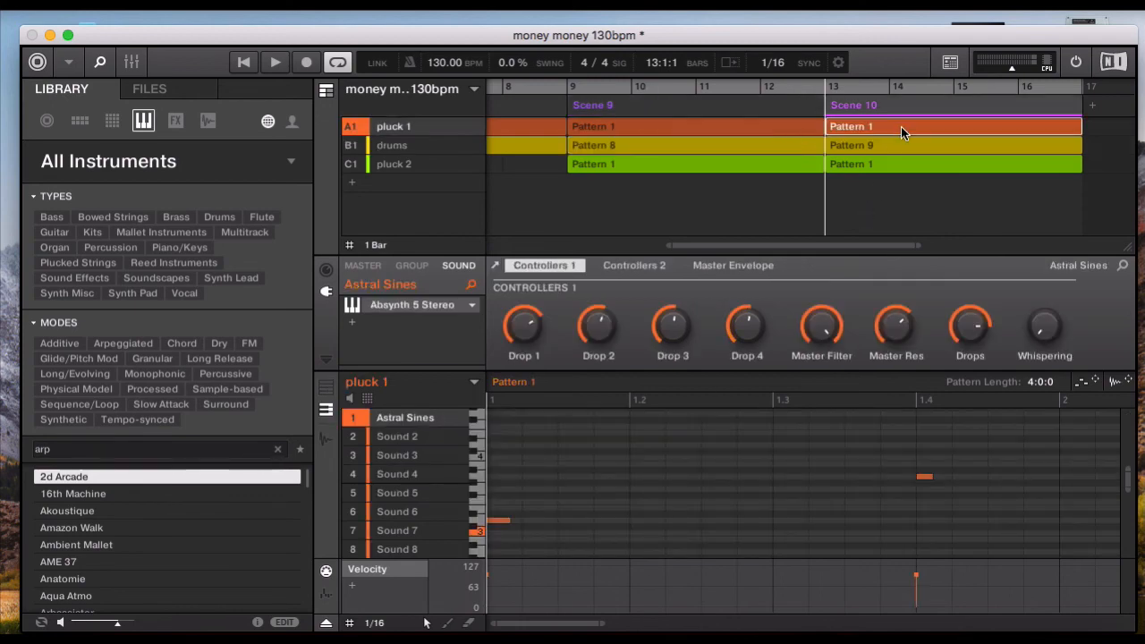
key("Delete")
scroll(797, 217, "left", 3)
scroll(797, 217, "left", 4)
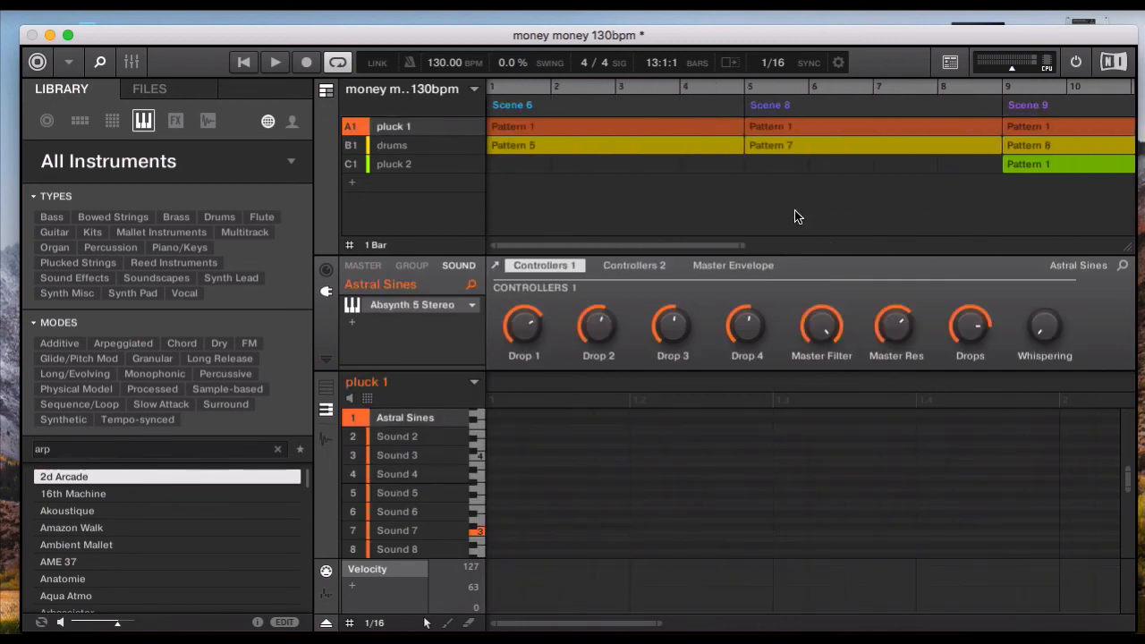
key("space")
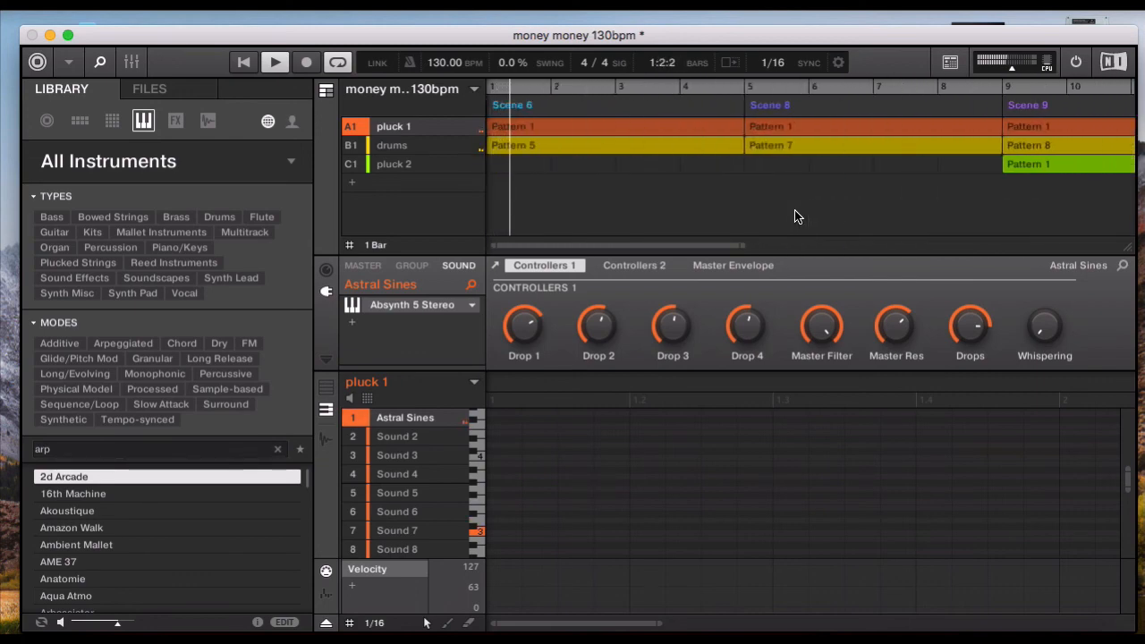
key("space")
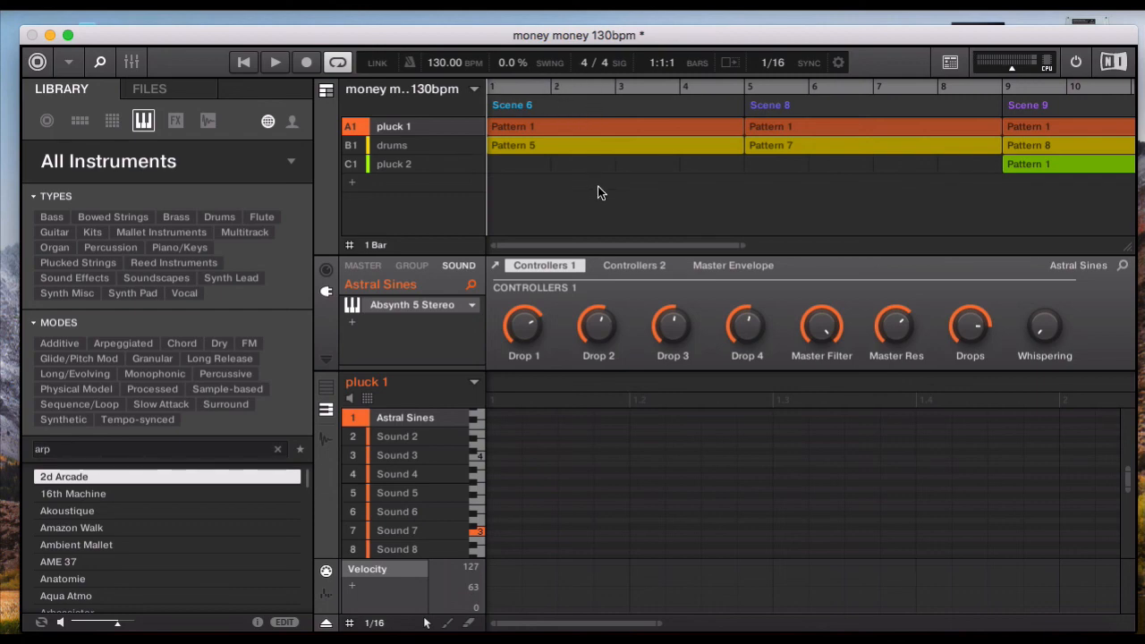
- Examine the Doubts WAV loop files, the mixer levels and the master's Compressor and Limiter settings
left_click(172, 91)
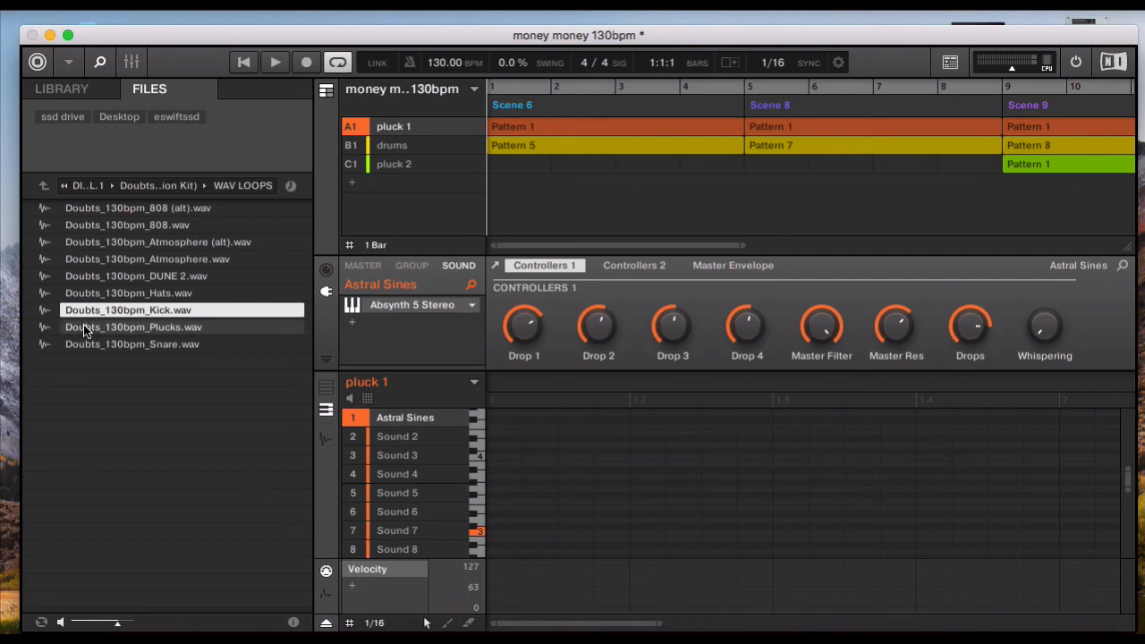
left_click(130, 61)
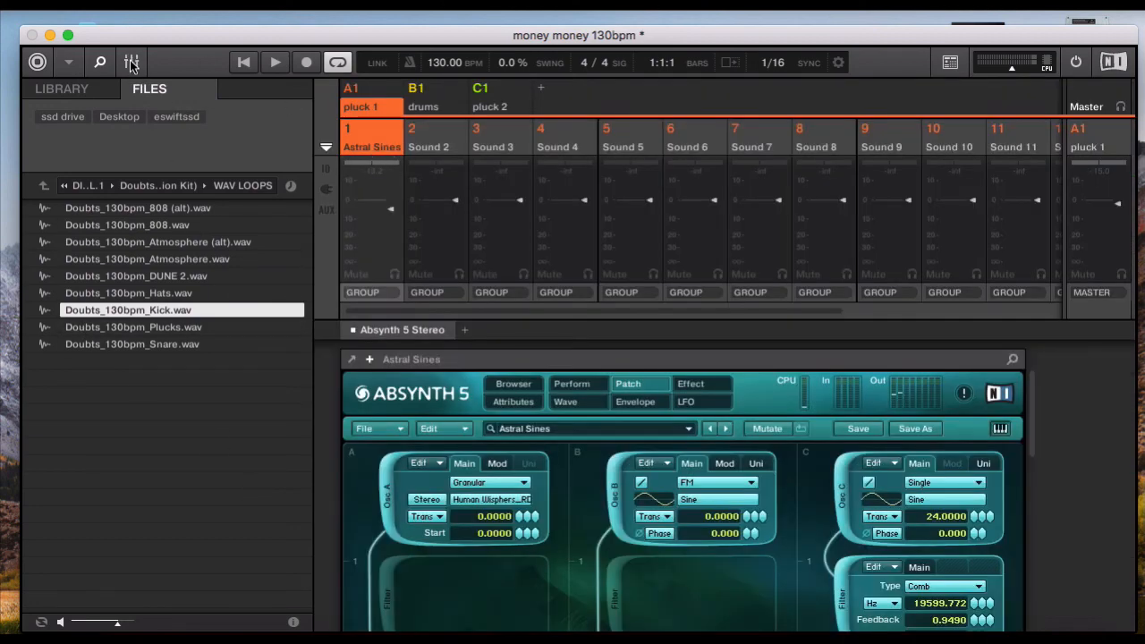
left_click(131, 63)
left_click(360, 265)
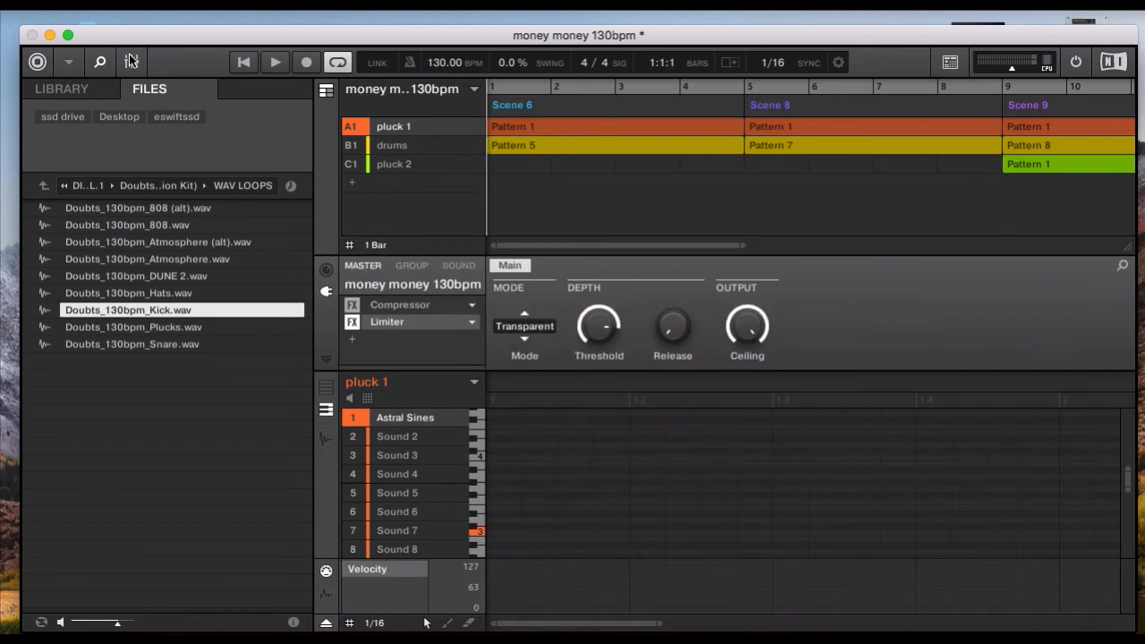
left_click(131, 62)
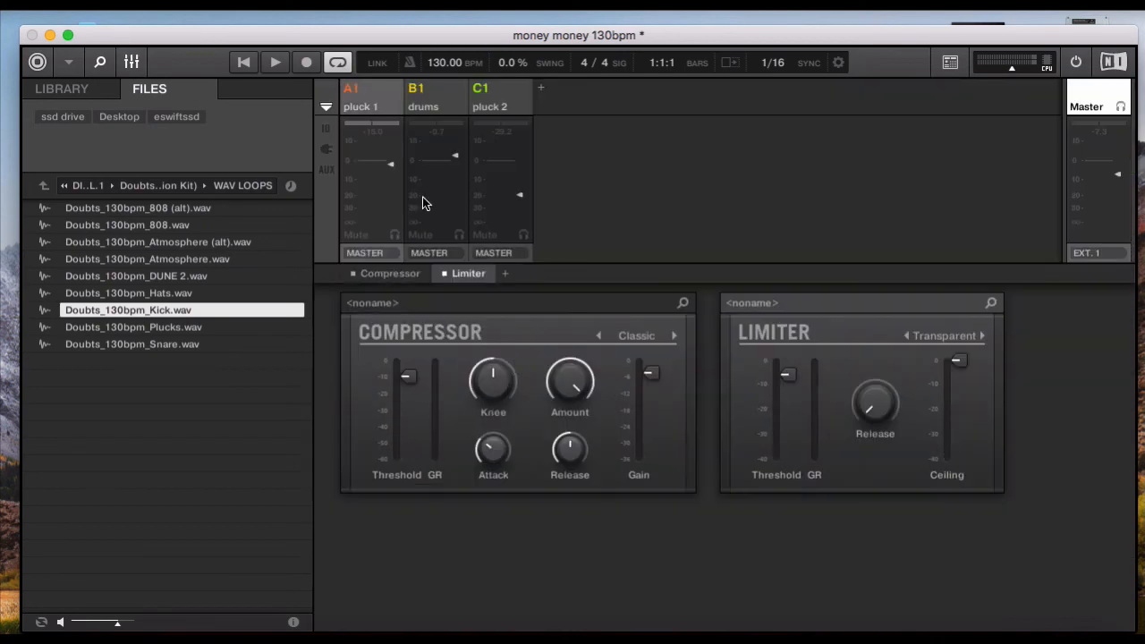
left_click(131, 62)
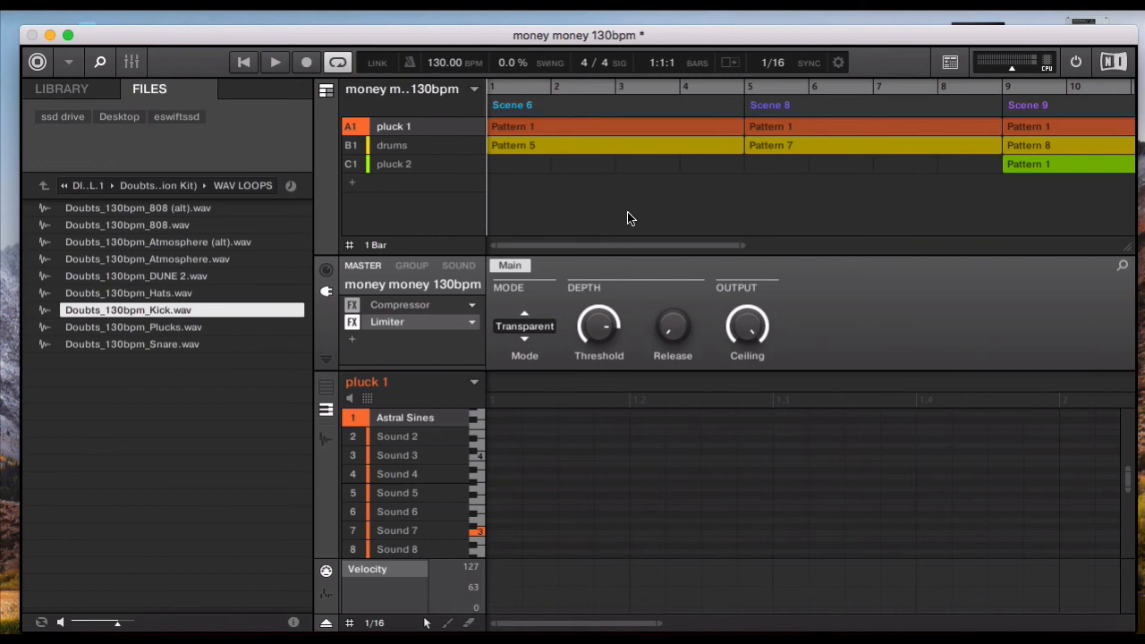
- Play the full arrangement from Scene 6 through Scene 10 and stop playback after it loops back to bar 1
scroll(628, 218, "right", 10)
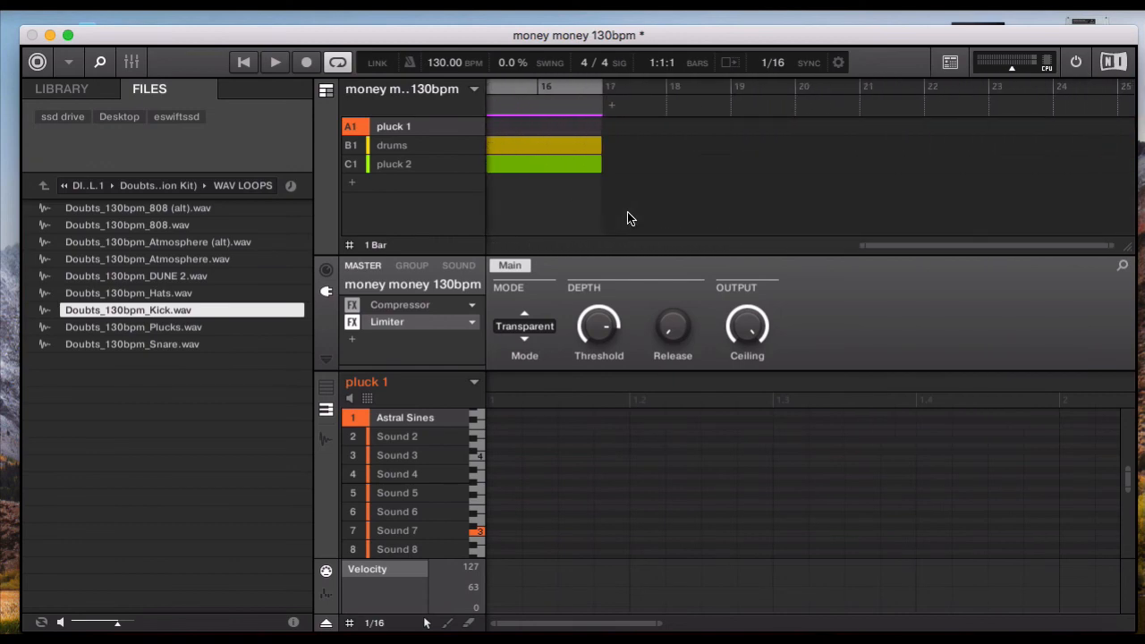
scroll(627, 219, "left", 10)
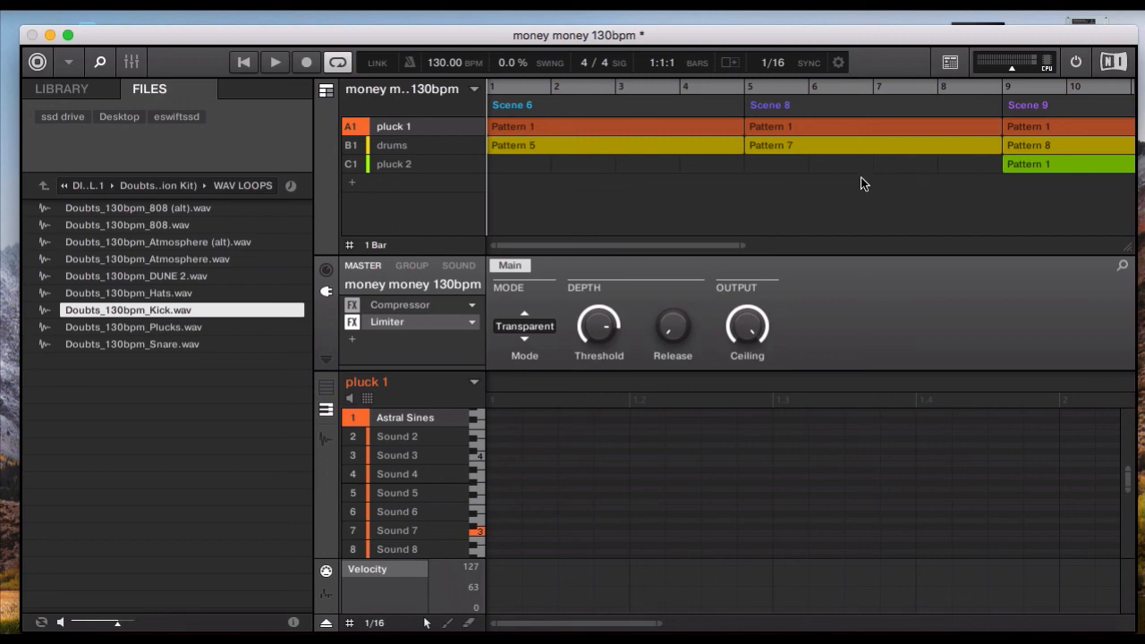
key("space")
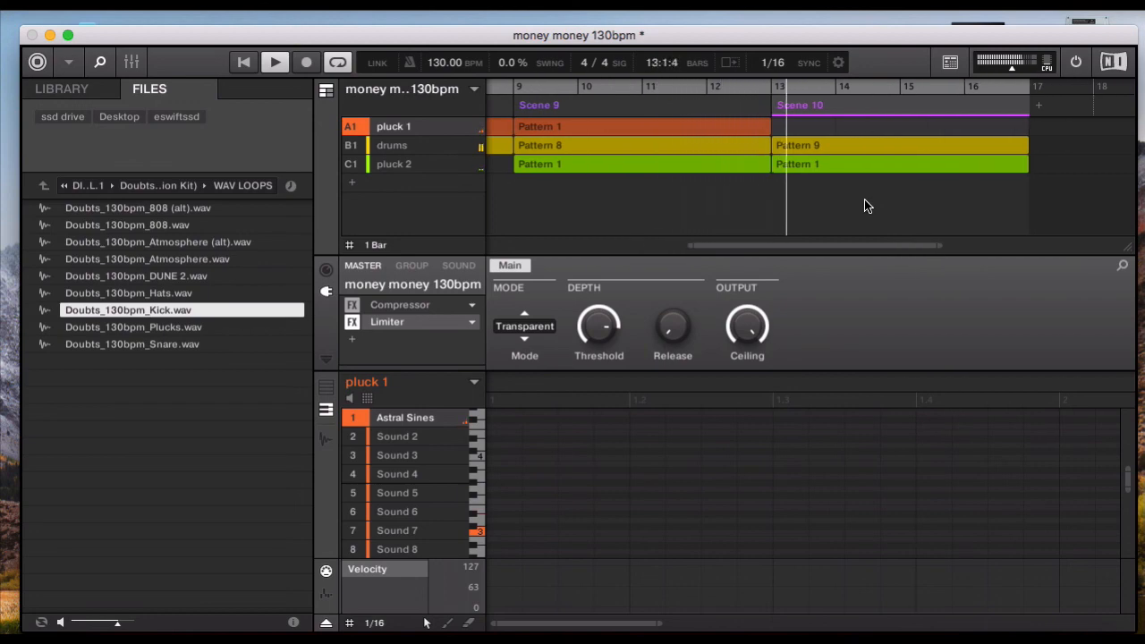
scroll(865, 206, "right", 3)
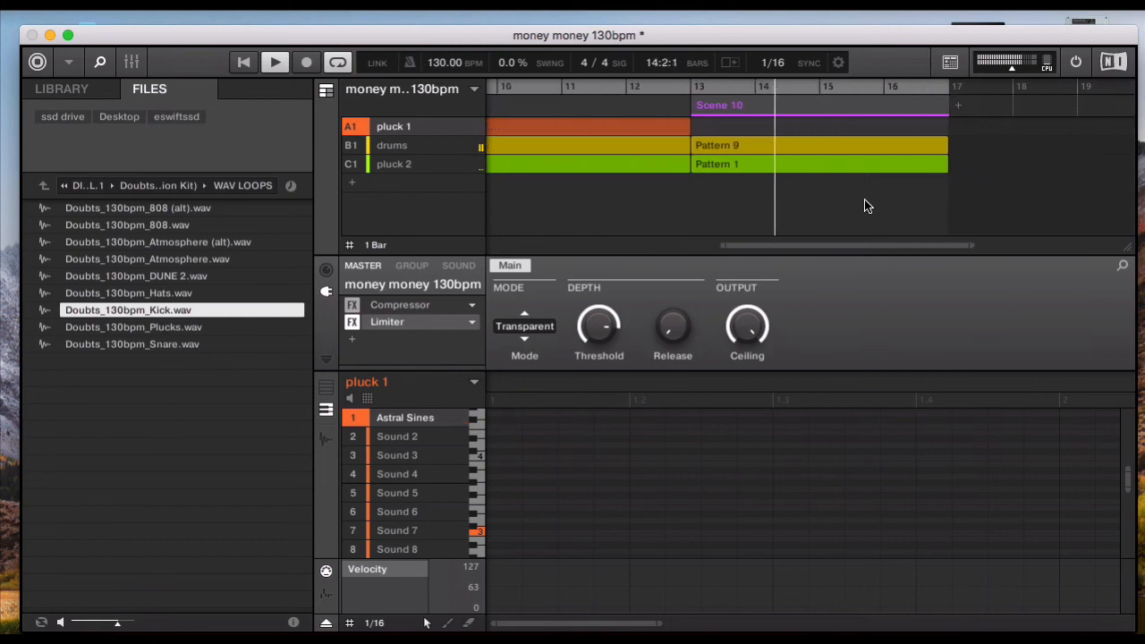
scroll(865, 205, "left", 6)
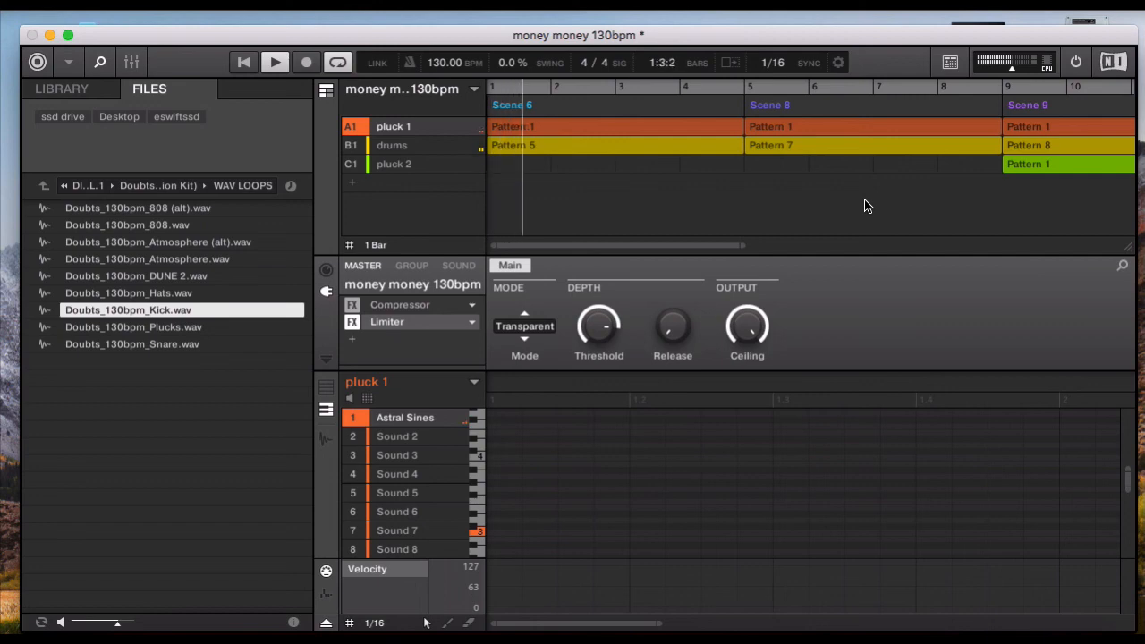
key("space")
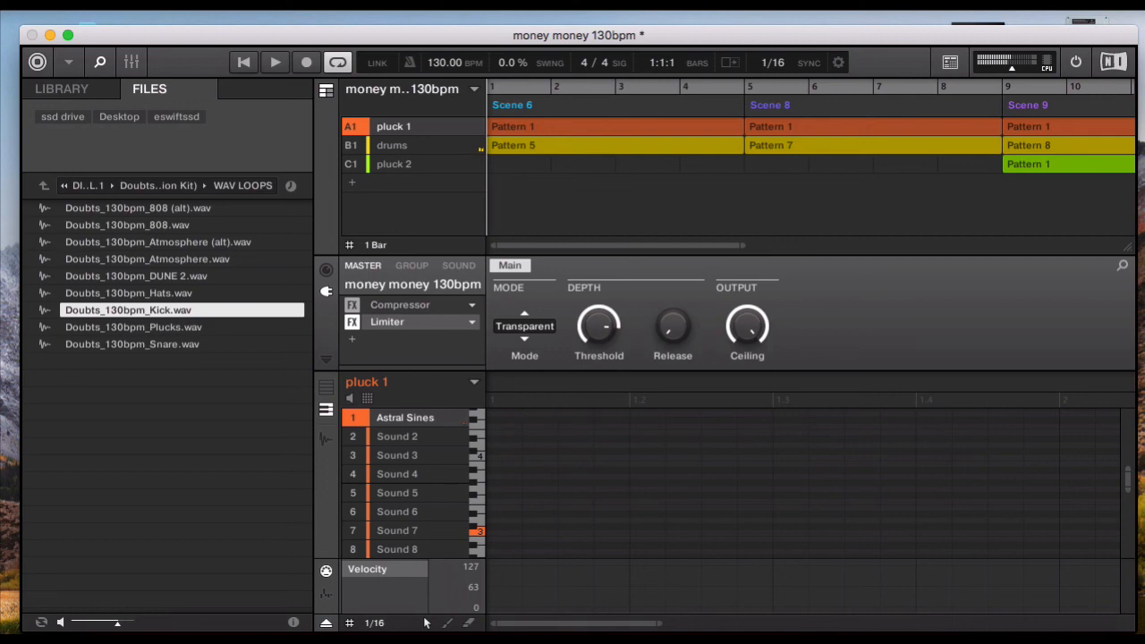
left_click(867, 3)
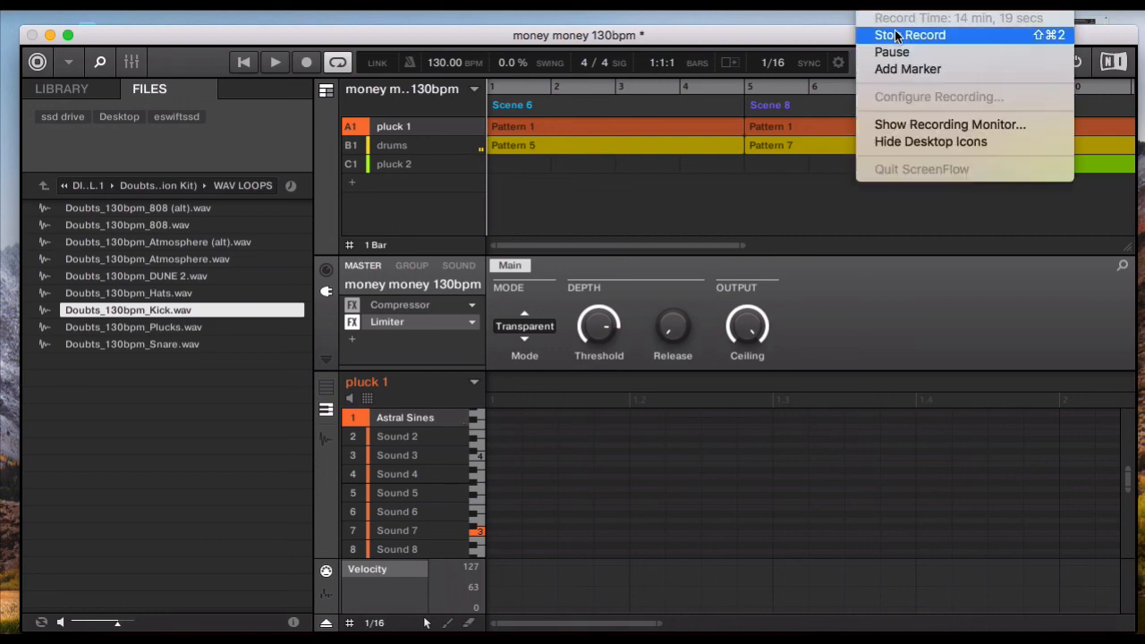